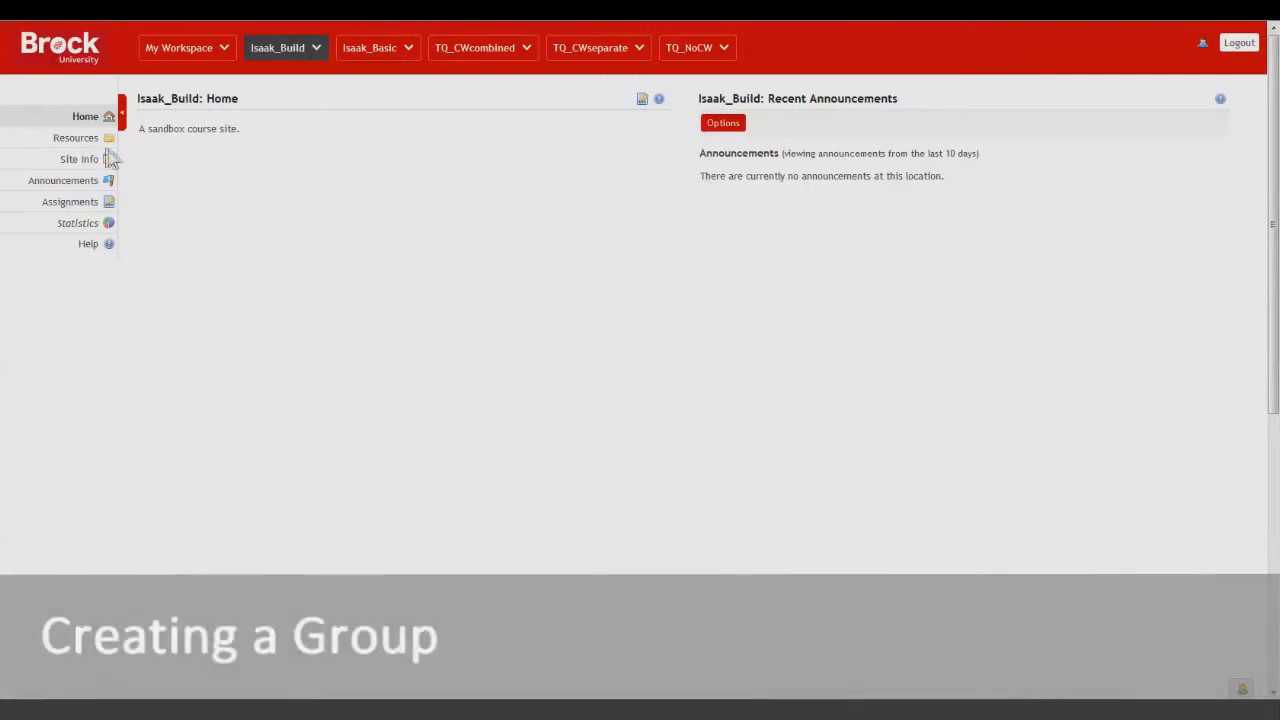
- Open Manage Groups in Isaak_Build's Site Info and begin a new blank group
{"action": "left_click", "coordinate": [78, 162]}
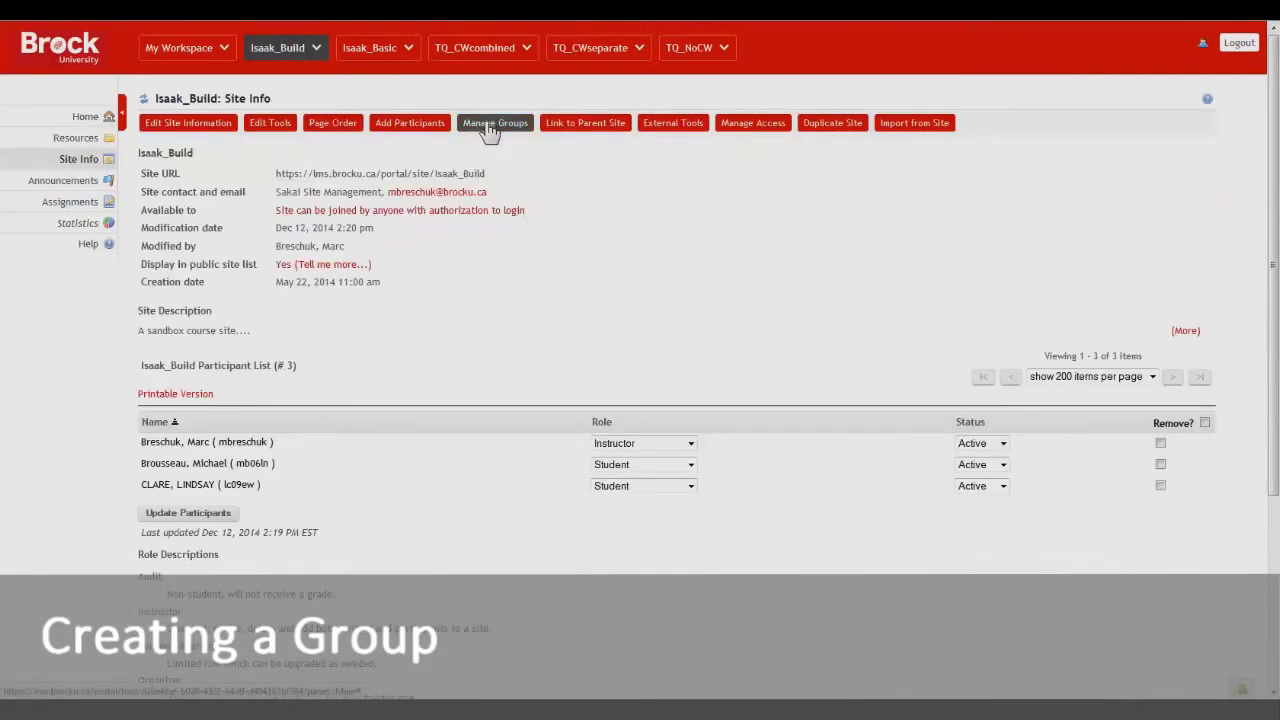
{"action": "left_click", "coordinate": [490, 128]}
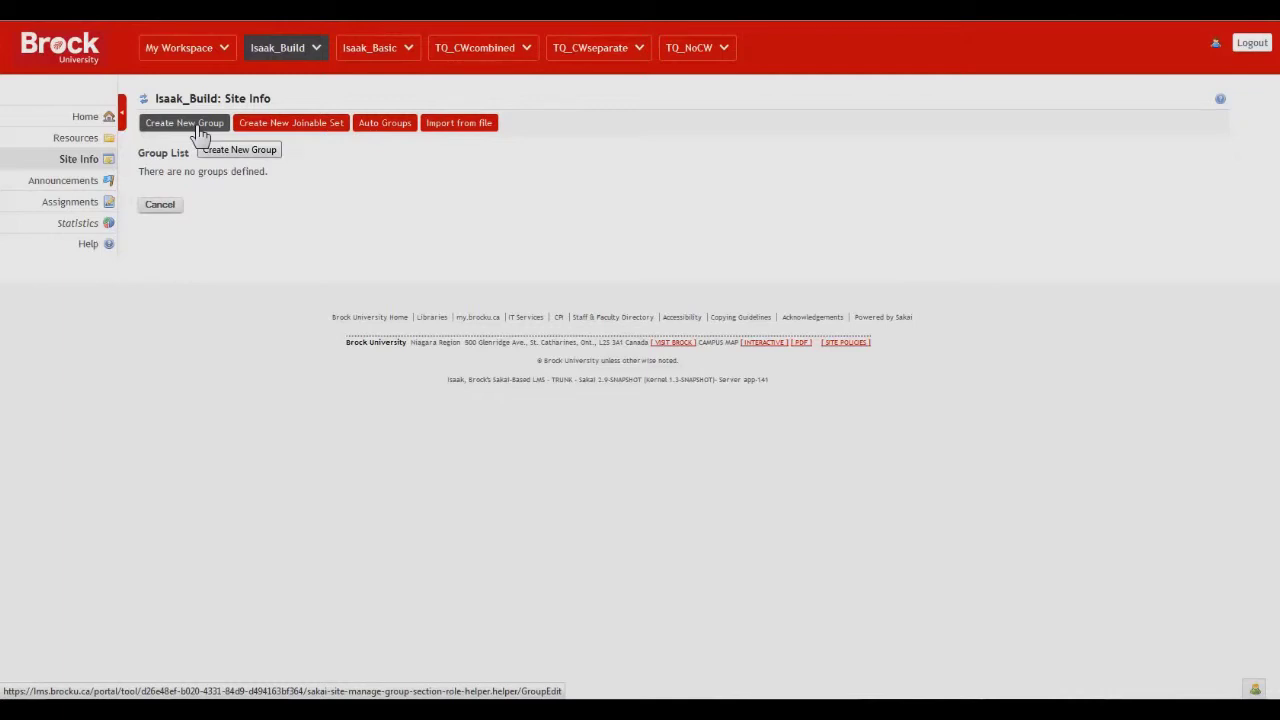
{"action": "left_click", "coordinate": [201, 130]}
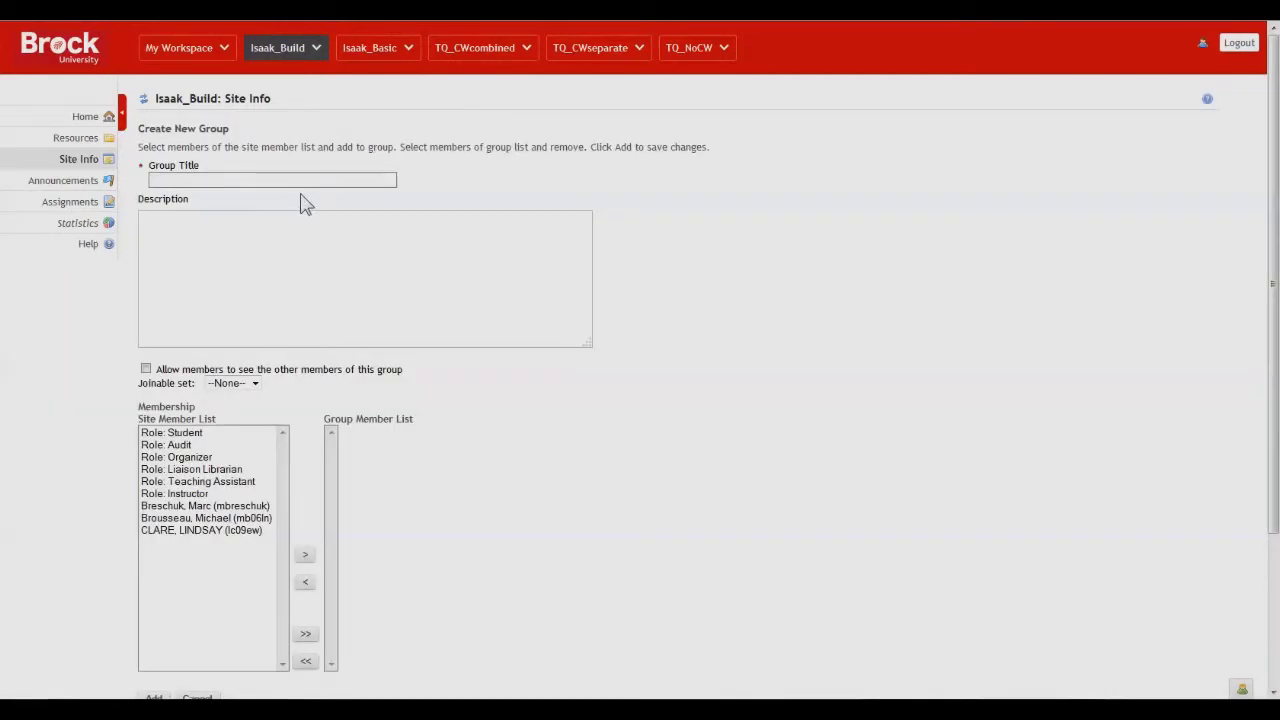
- Create 'Group M' with one student from the Site Member List as its only member
{"action": "left_click", "coordinate": [295, 181]}
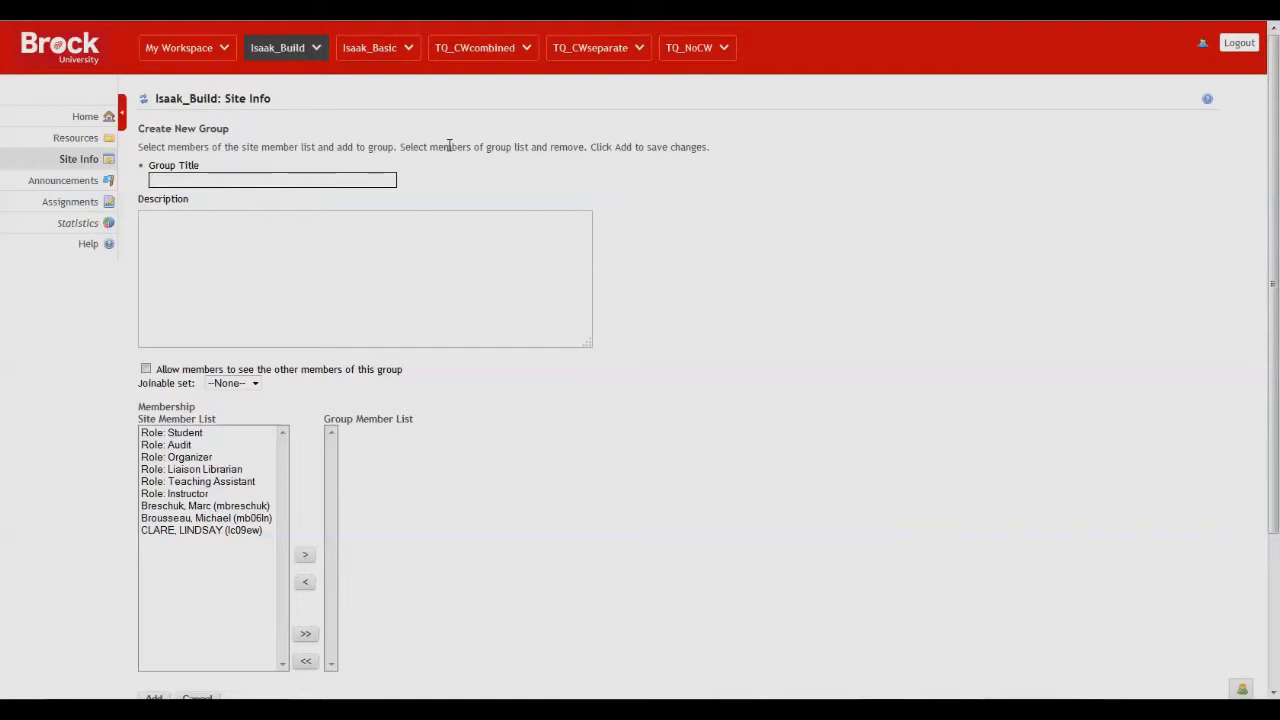
{"action": "type", "text": "Group M"}
{"action": "left_click", "coordinate": [215, 255]}
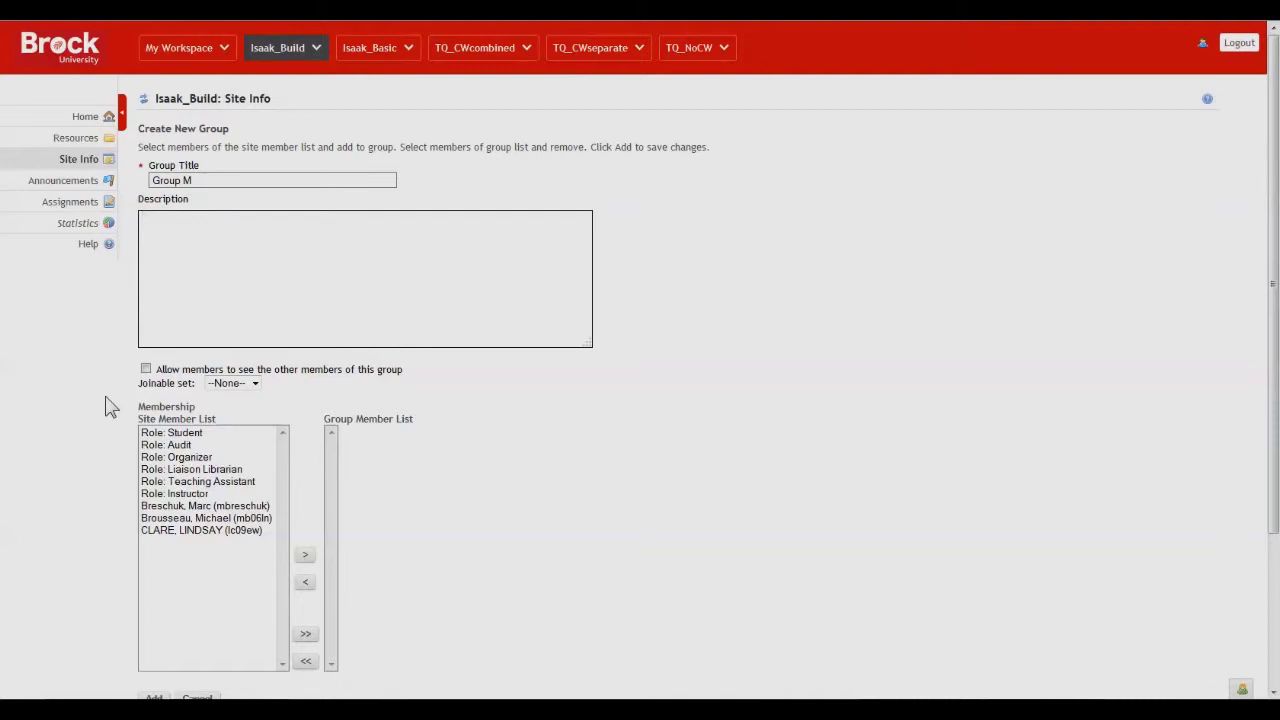
{"action": "left_click", "coordinate": [198, 519]}
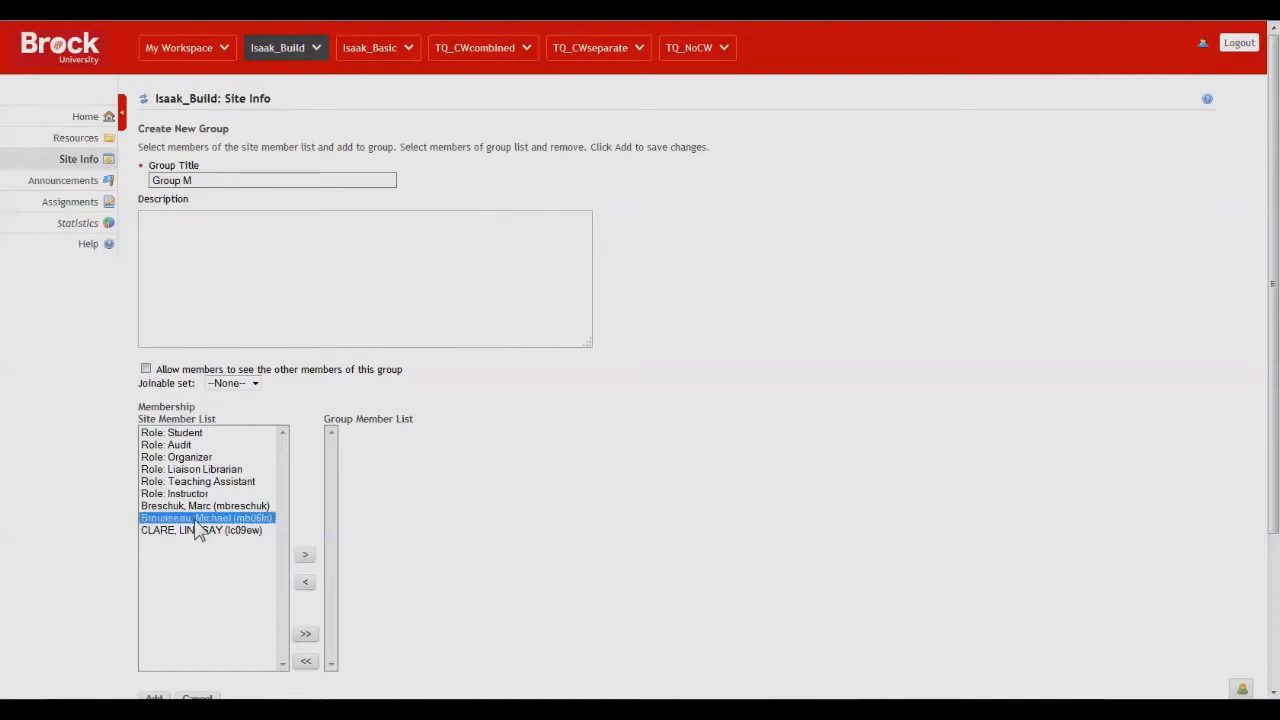
{"action": "left_click", "coordinate": [306, 556]}
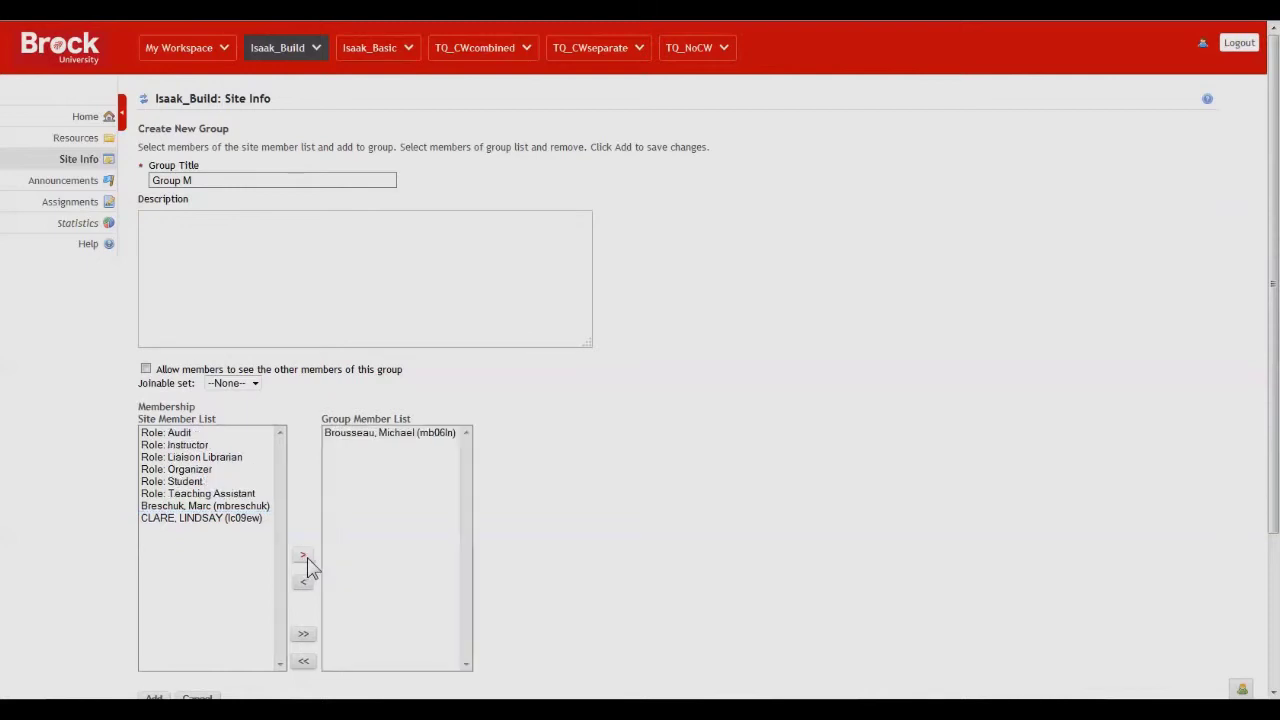
{"action": "scroll", "coordinate": [632, 438], "scroll_direction": "down", "scroll_amount": 2}
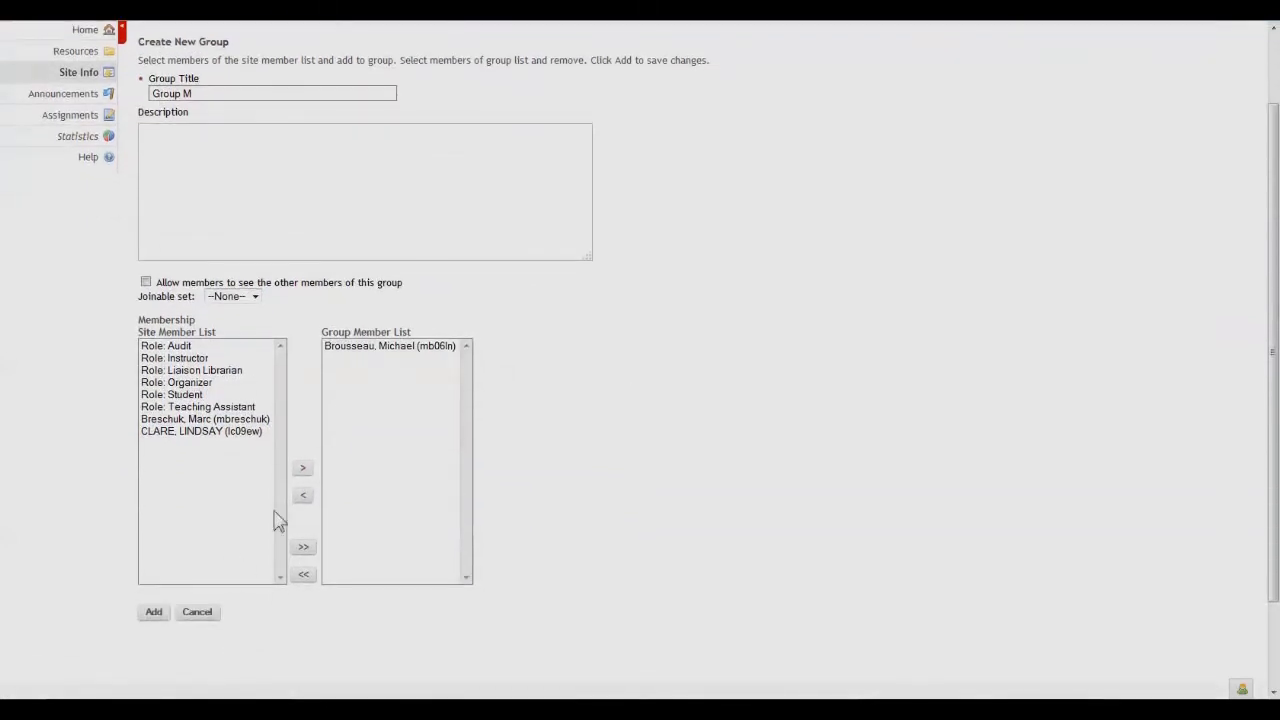
{"action": "left_click", "coordinate": [154, 613]}
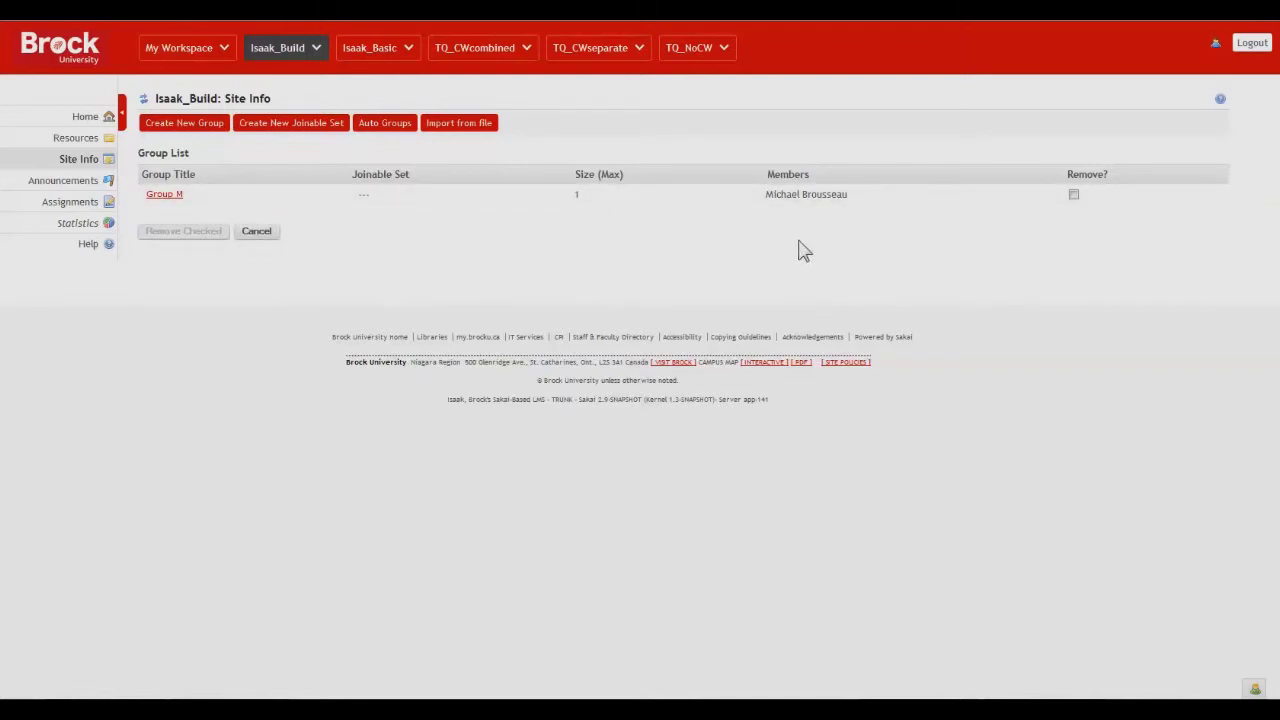
{"action": "left_click", "coordinate": [172, 200]}
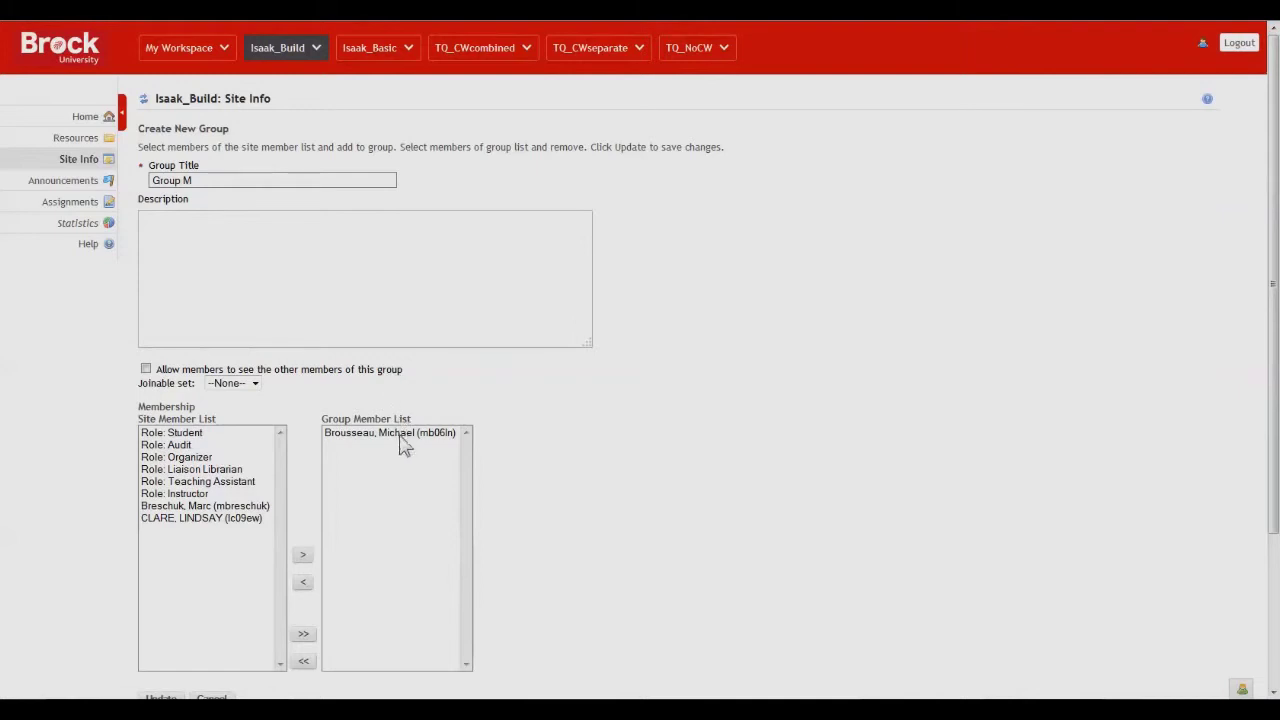
{"action": "left_click", "coordinate": [403, 442]}
{"action": "left_click", "coordinate": [305, 587]}
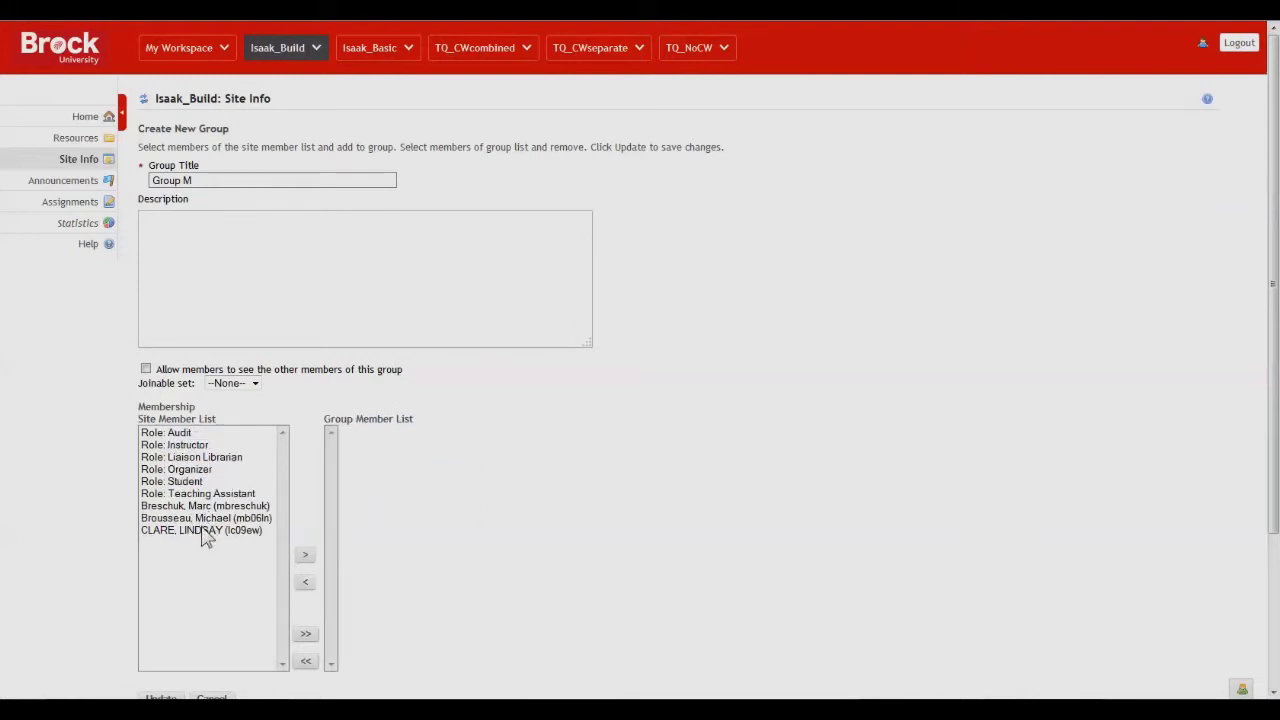
{"action": "left_click", "coordinate": [206, 531]}
{"action": "left_click", "coordinate": [304, 555]}
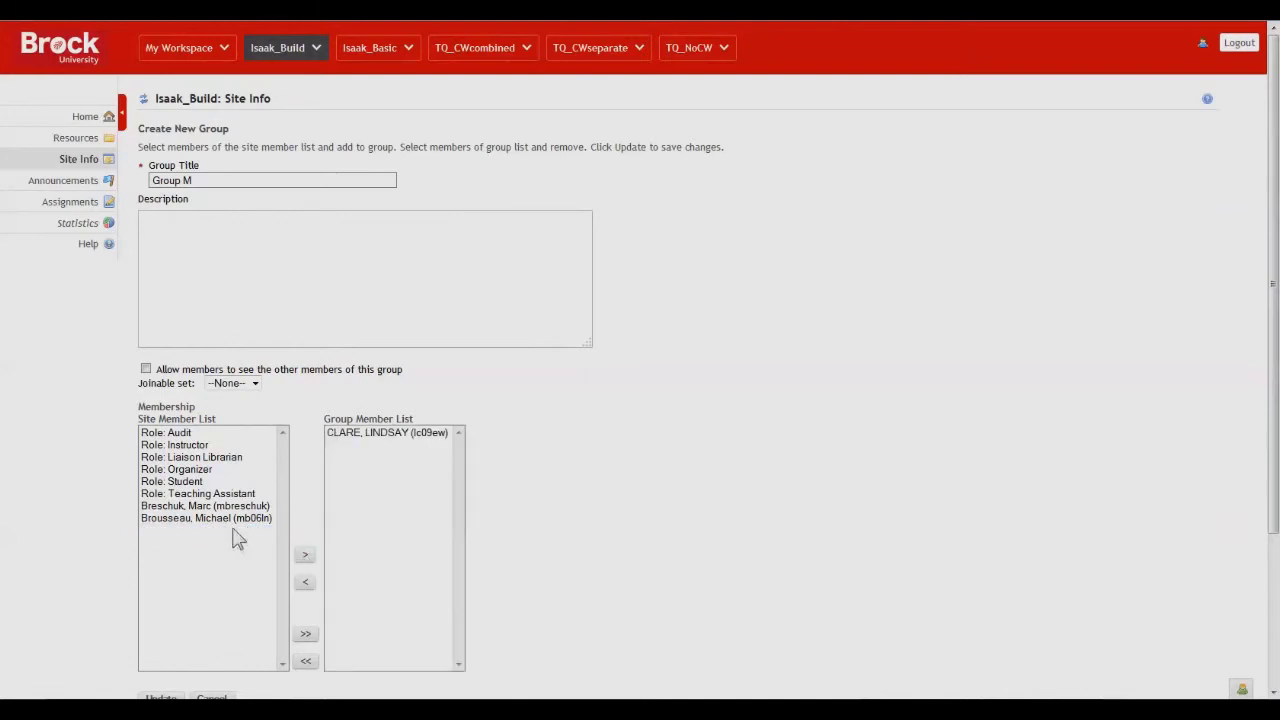
{"action": "left_click", "coordinate": [236, 518]}
{"action": "left_click", "coordinate": [303, 556]}
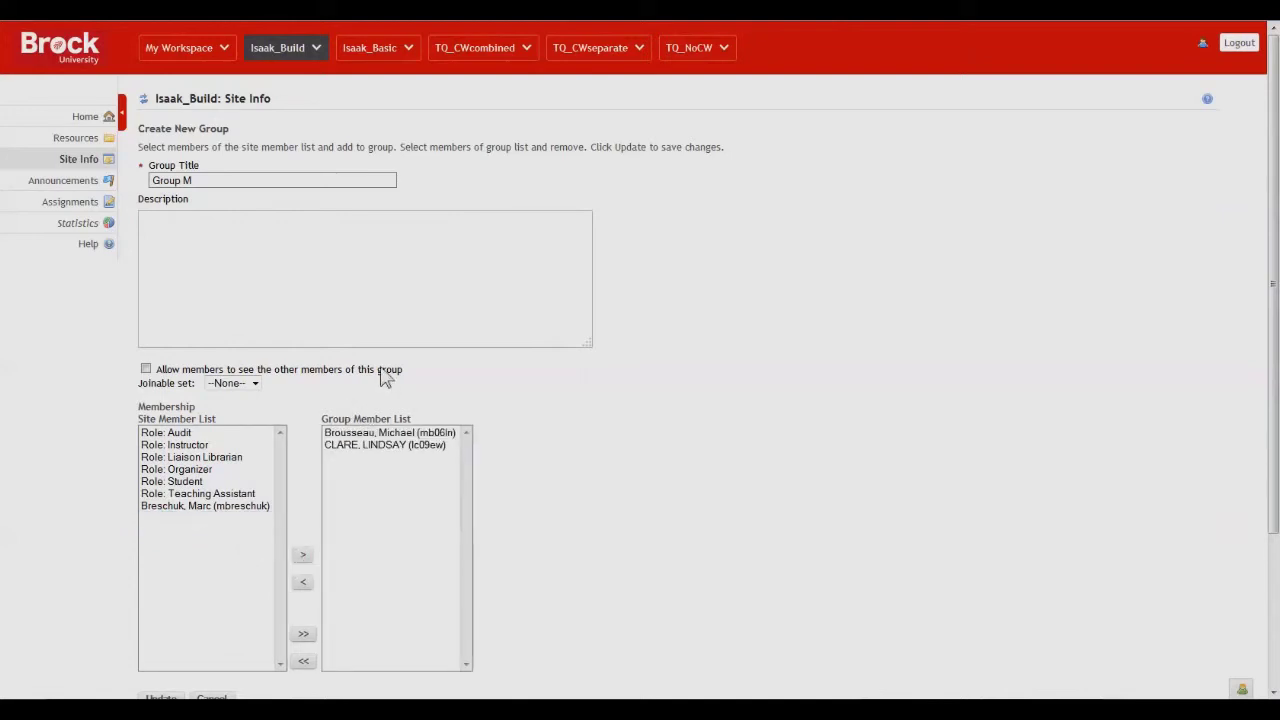
{"action": "left_click", "coordinate": [360, 445]}
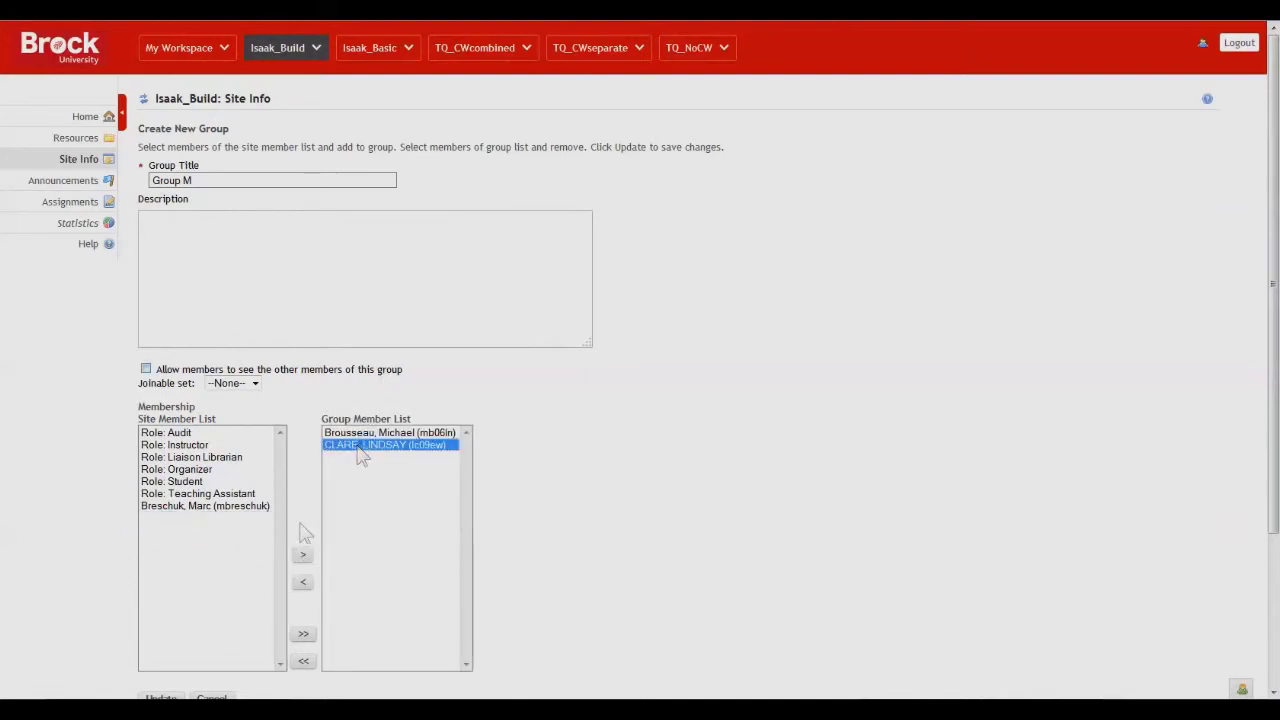
{"action": "left_click", "coordinate": [304, 586]}
{"action": "scroll", "coordinate": [414, 403], "scroll_direction": "down", "scroll_amount": 2}
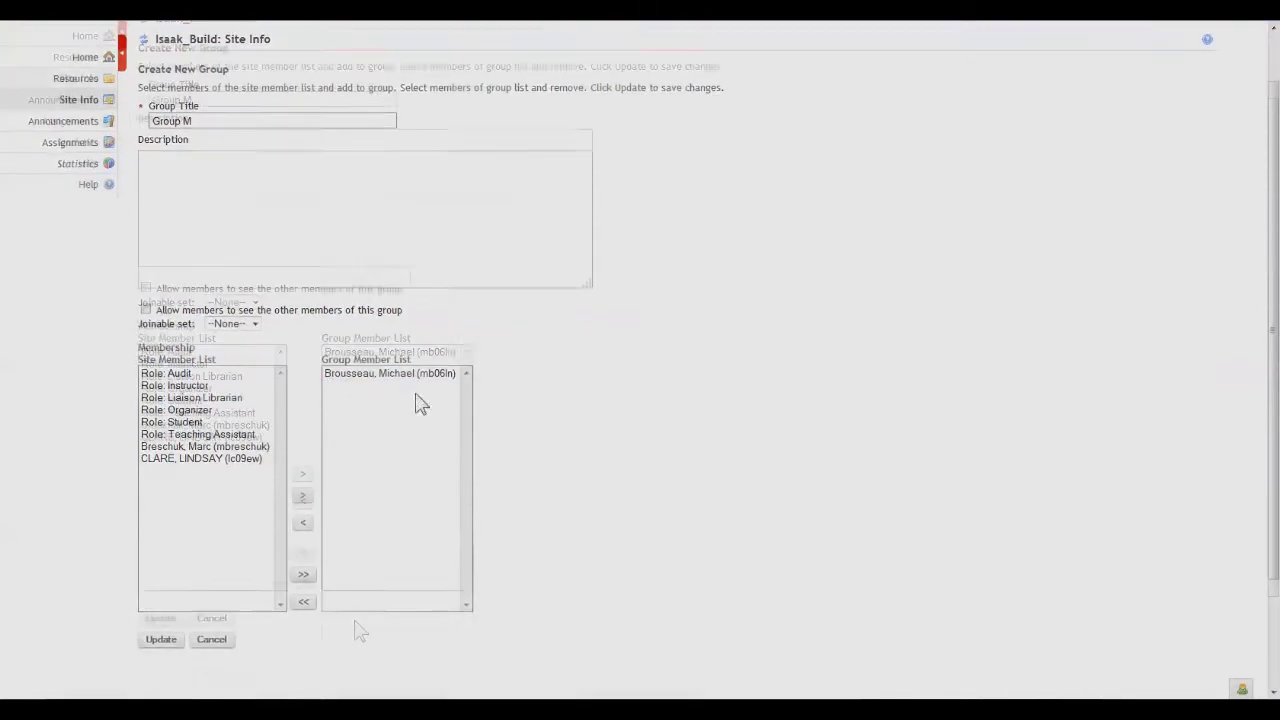
{"action": "left_click", "coordinate": [213, 612]}
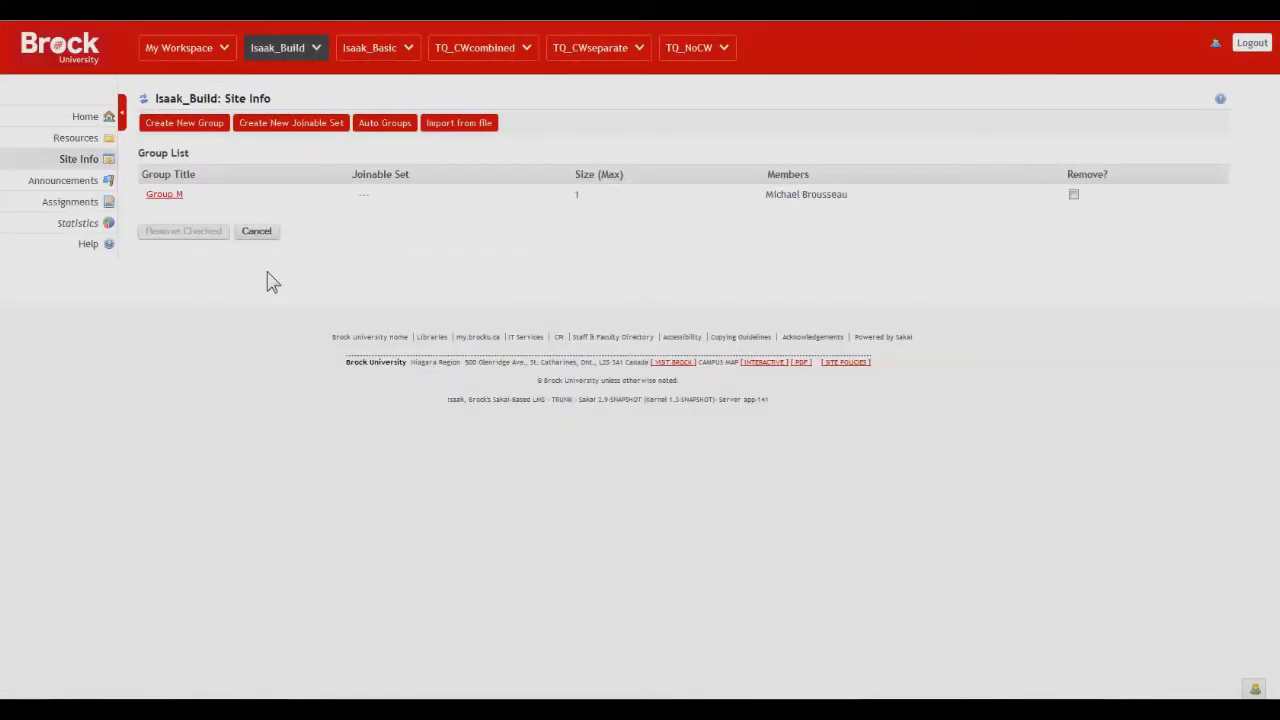
- Create 'Group L' containing both students from the site member list
{"action": "left_click", "coordinate": [193, 133]}
{"action": "left_click", "coordinate": [214, 183]}
{"action": "type", "text": "Gr"}
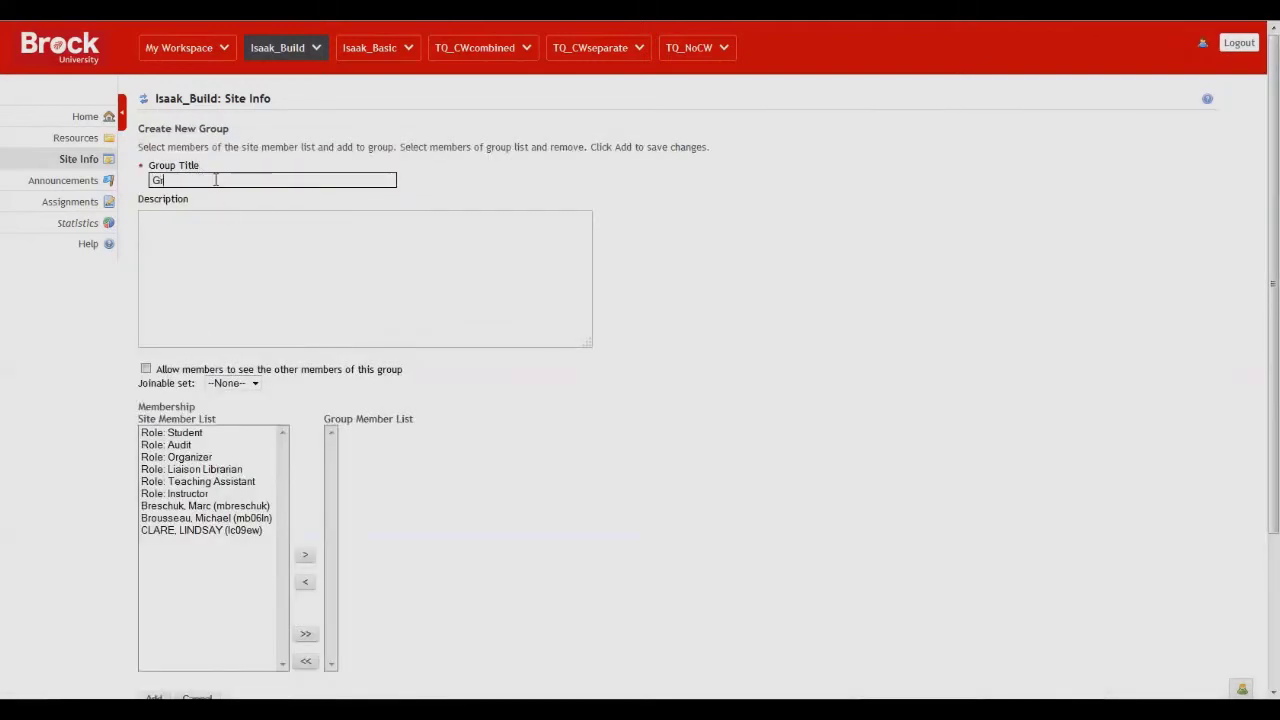
{"action": "type", "text": "oup L"}
{"action": "left_click", "coordinate": [230, 531]}
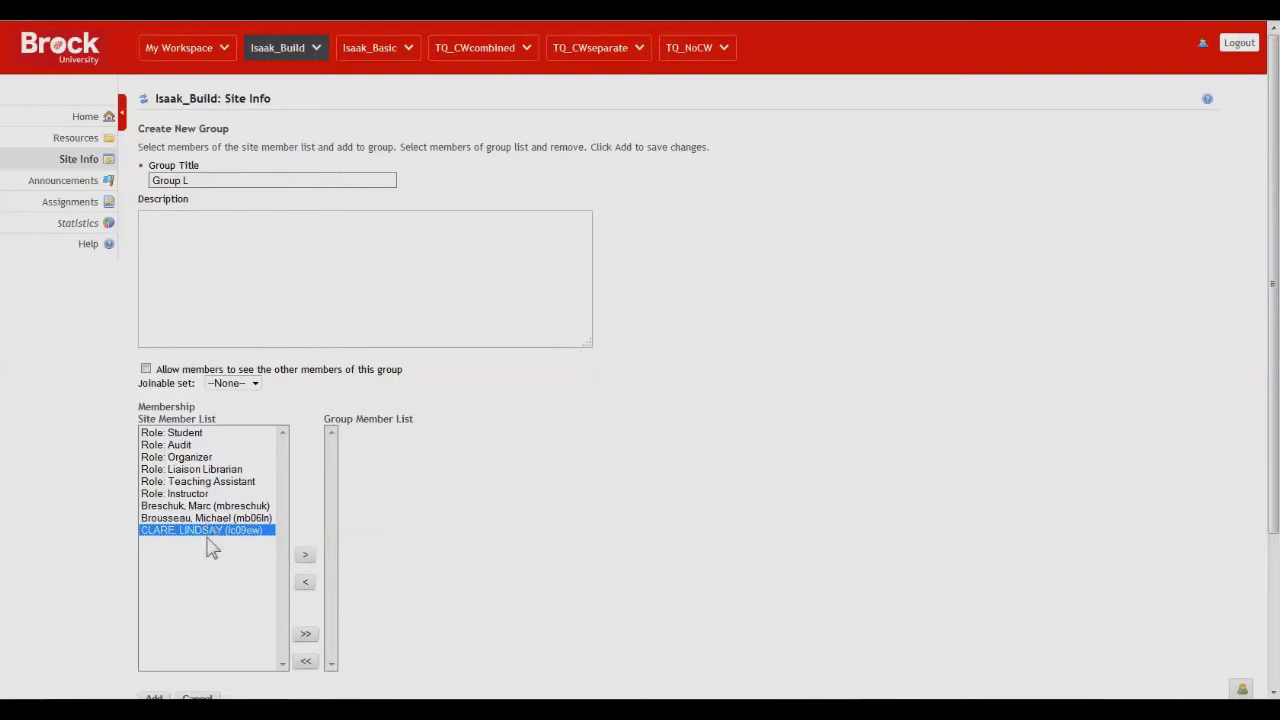
{"action": "left_click", "coordinate": [198, 519], "text": "ctrl"}
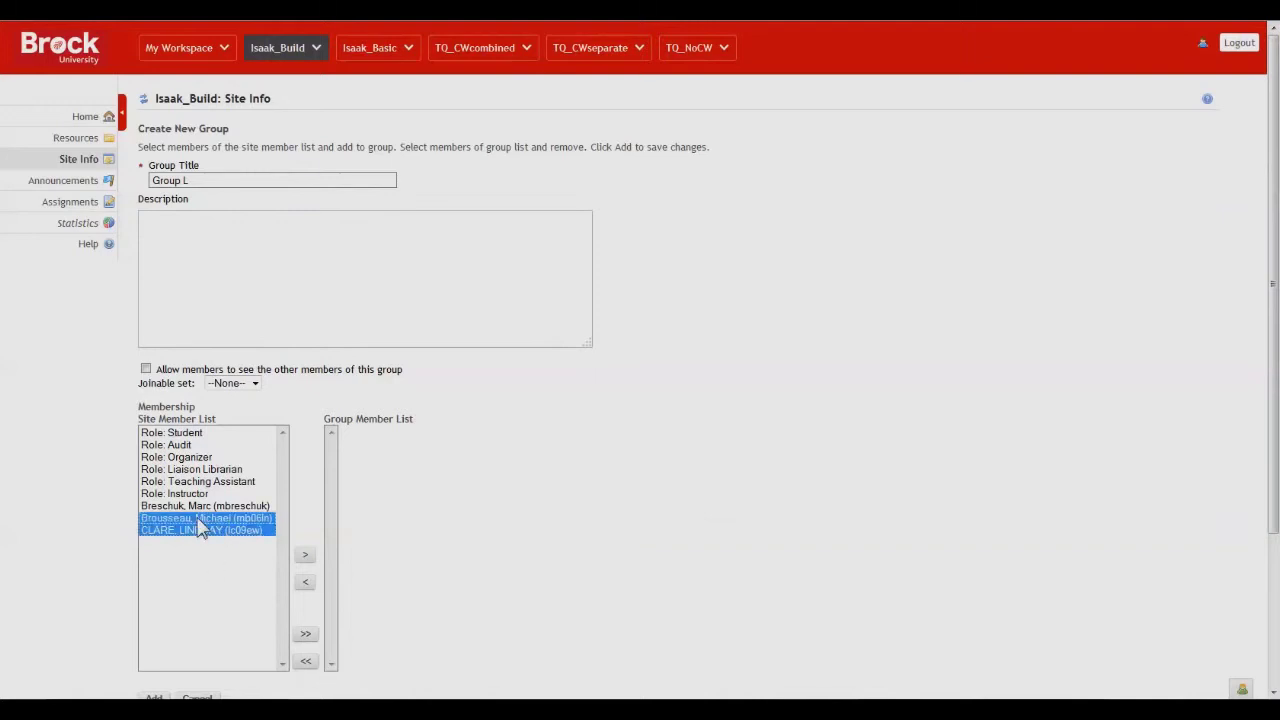
{"action": "left_click", "coordinate": [305, 555]}
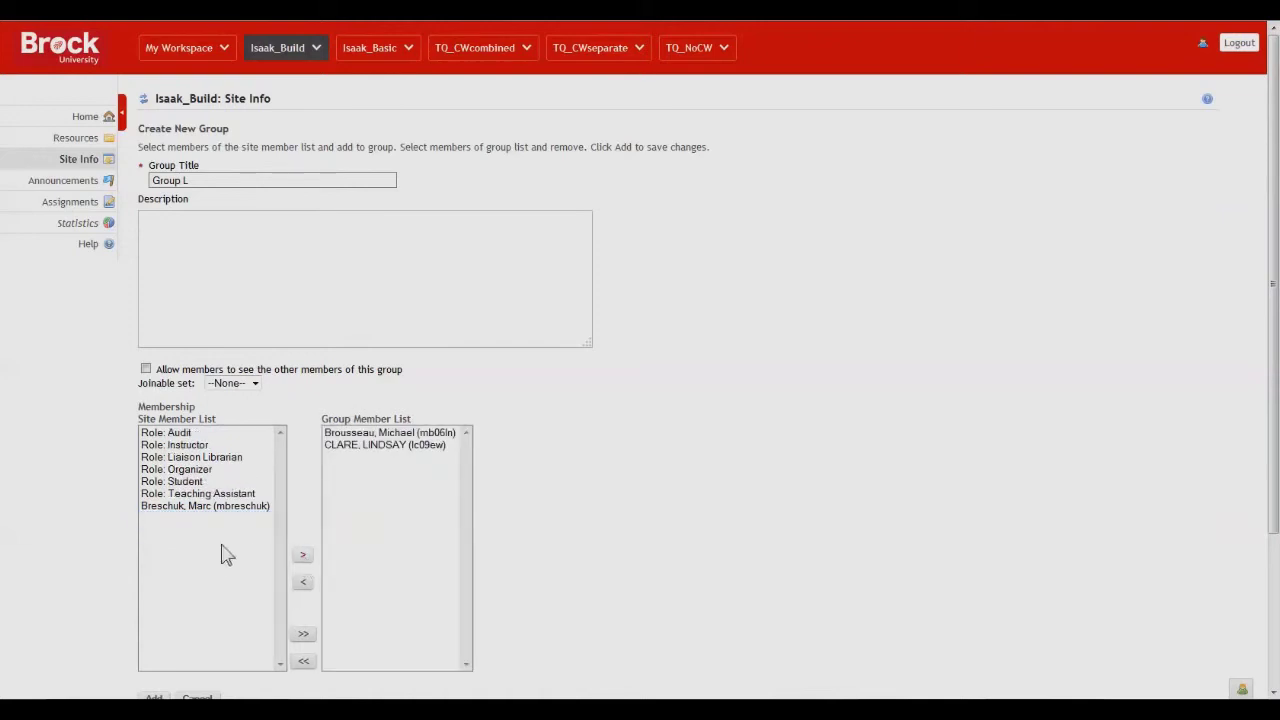
{"action": "scroll", "coordinate": [575, 490], "scroll_direction": "down", "scroll_amount": 2}
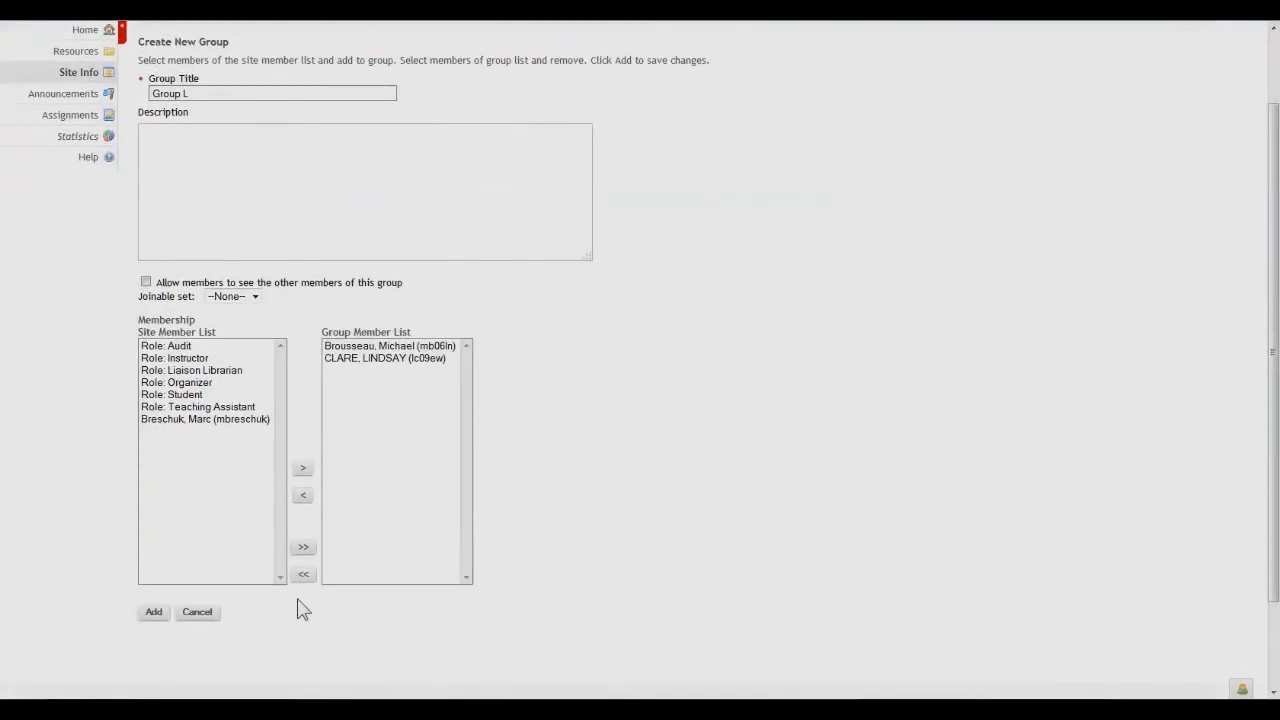
{"action": "left_click", "coordinate": [154, 613]}
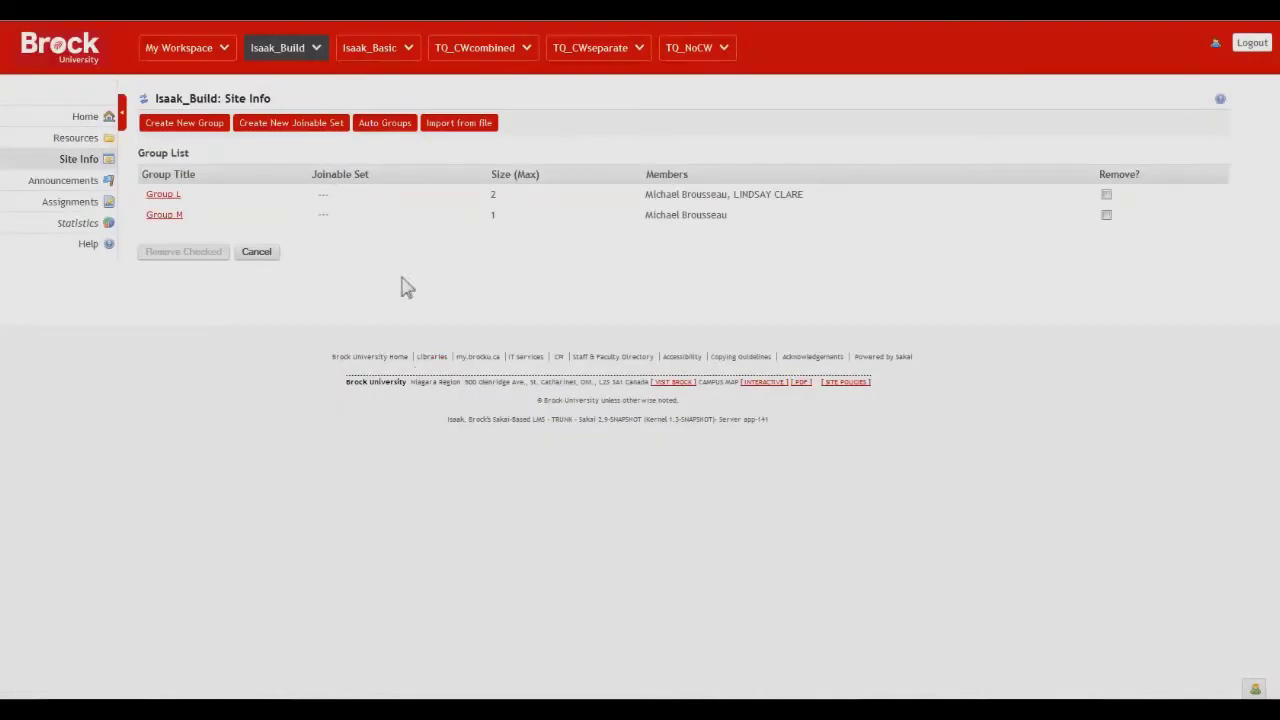
- Create a 'Students' group whose members come from the Student role
{"action": "left_click", "coordinate": [219, 124]}
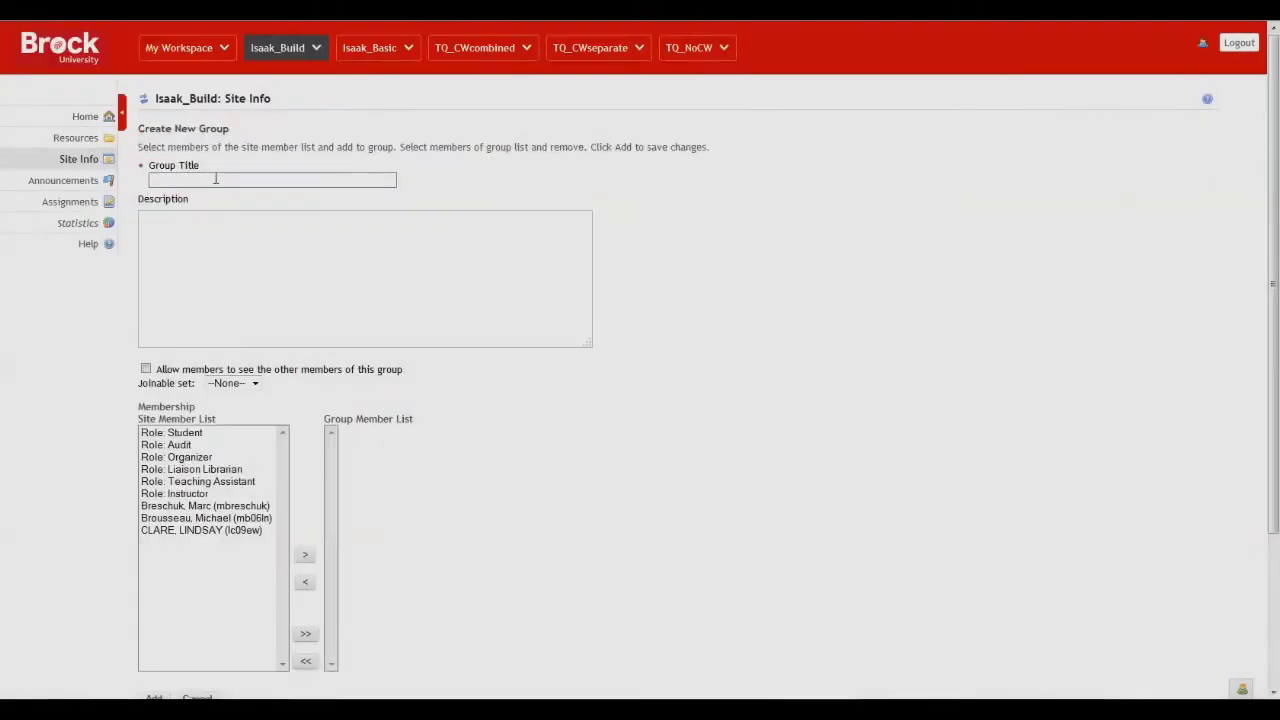
{"action": "type", "text": "Stu"}
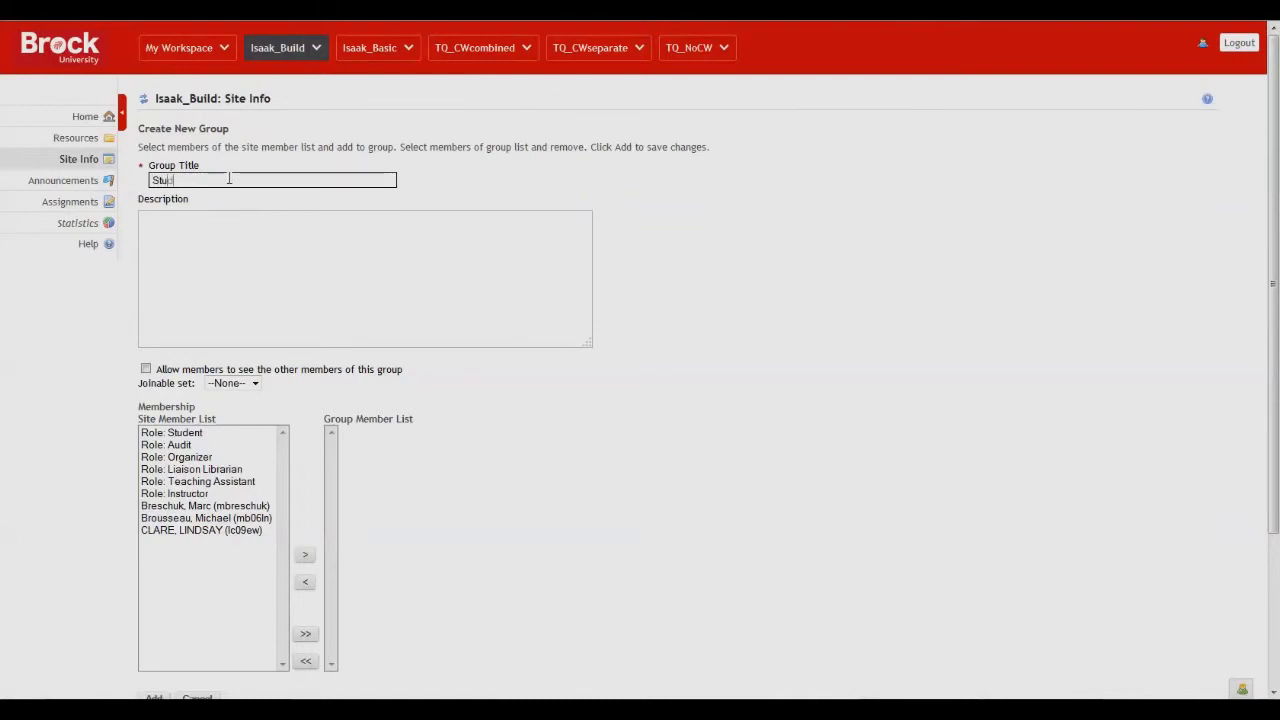
{"action": "type", "text": "dents"}
{"action": "left_click", "coordinate": [184, 434]}
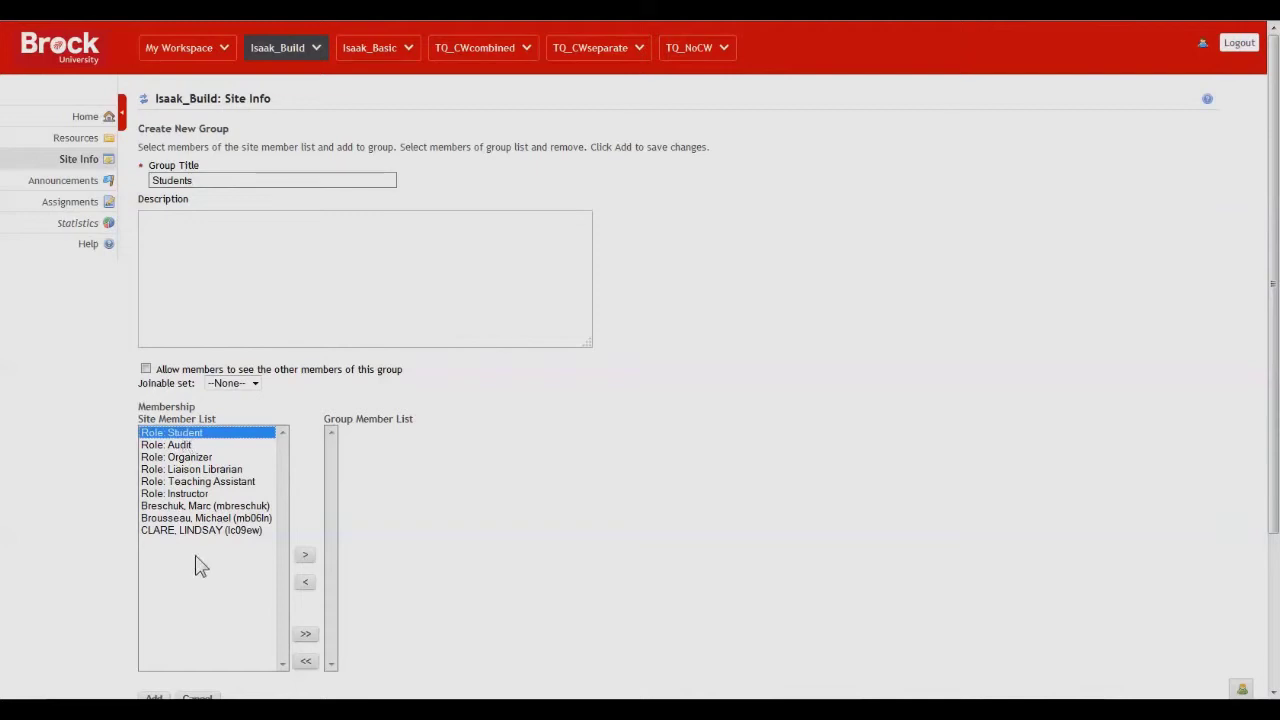
{"action": "left_click", "coordinate": [305, 555]}
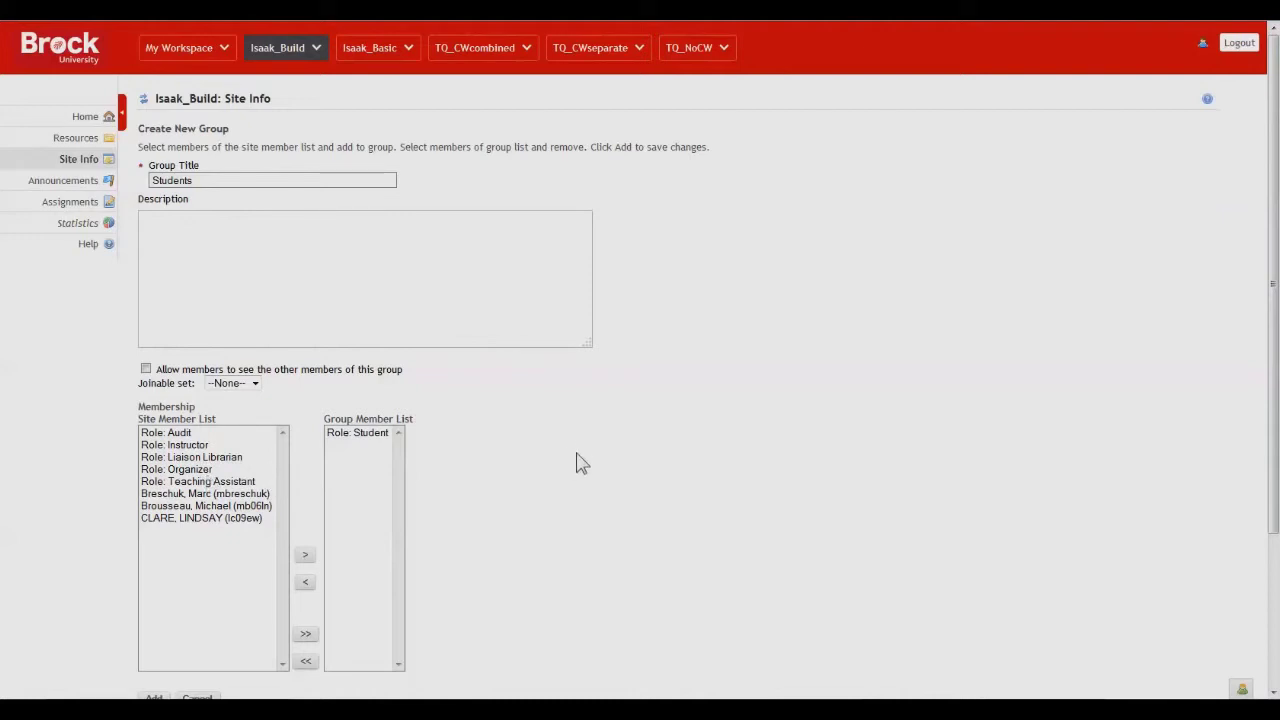
{"action": "scroll", "coordinate": [574, 460], "scroll_direction": "down", "scroll_amount": 2}
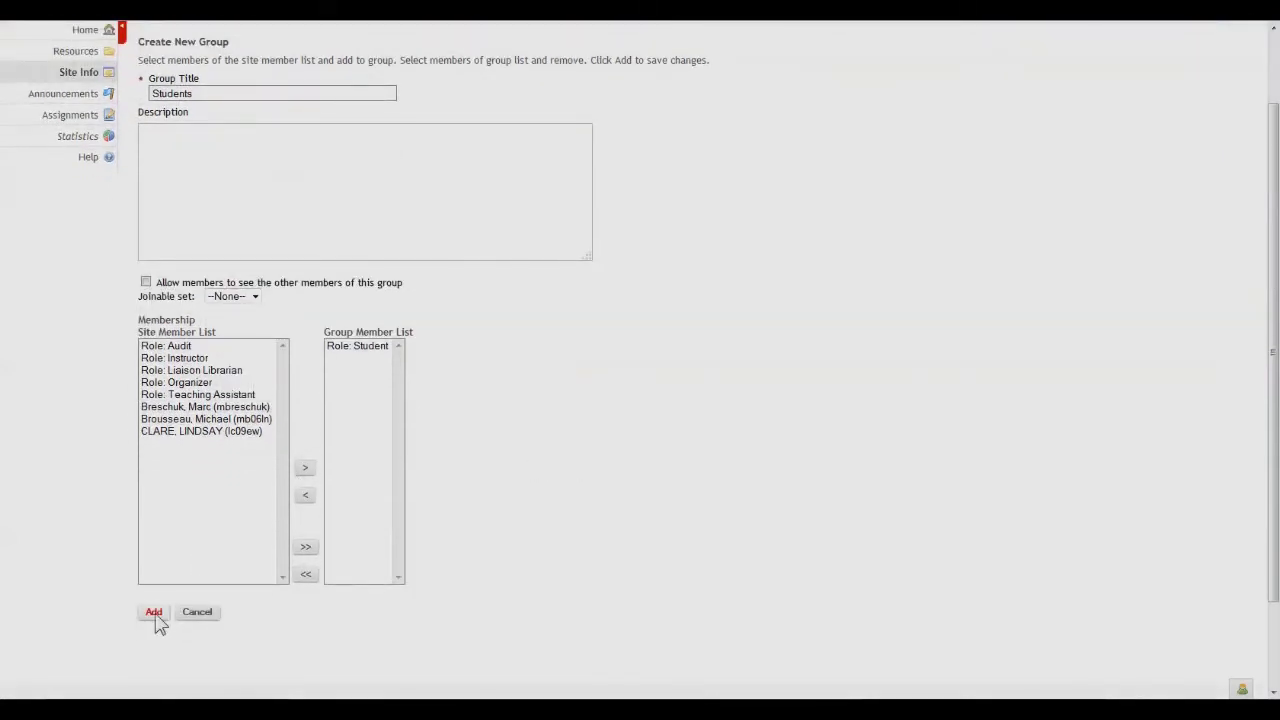
{"action": "left_click", "coordinate": [155, 613]}
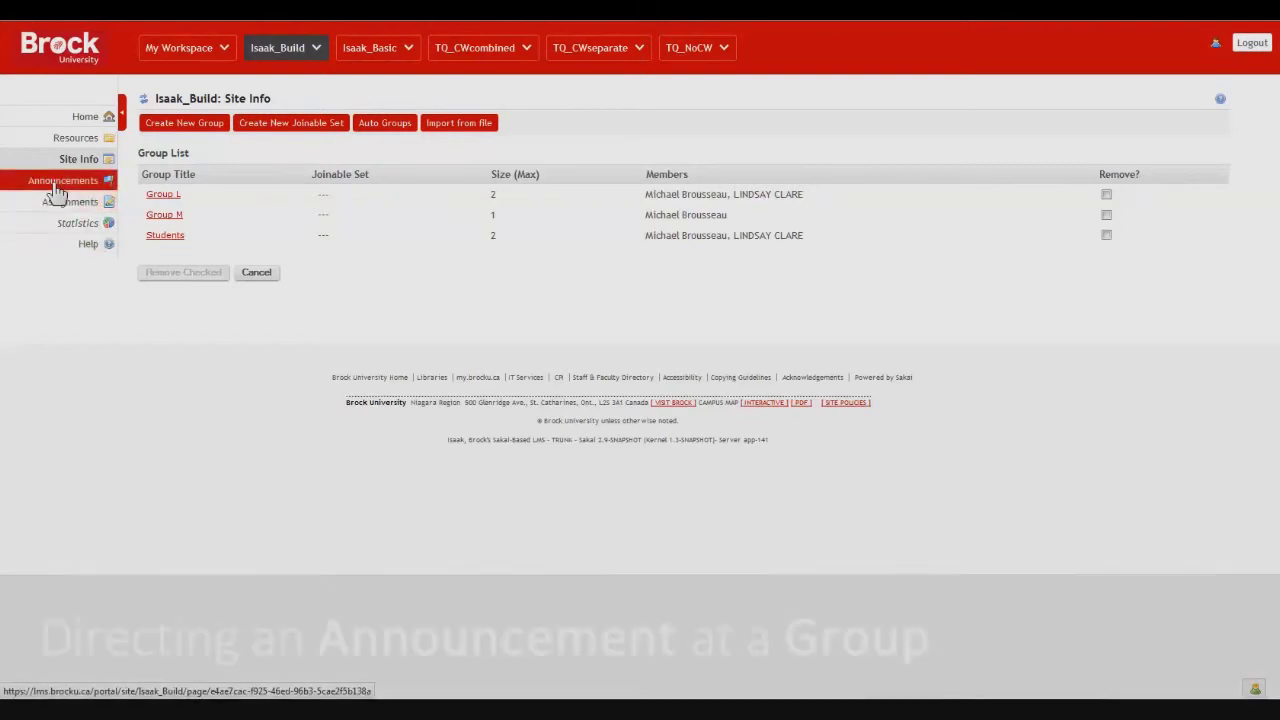
- Go to the site's Announcements tool after reviewing the three groups
{"action": "left_click", "coordinate": [57, 185]}
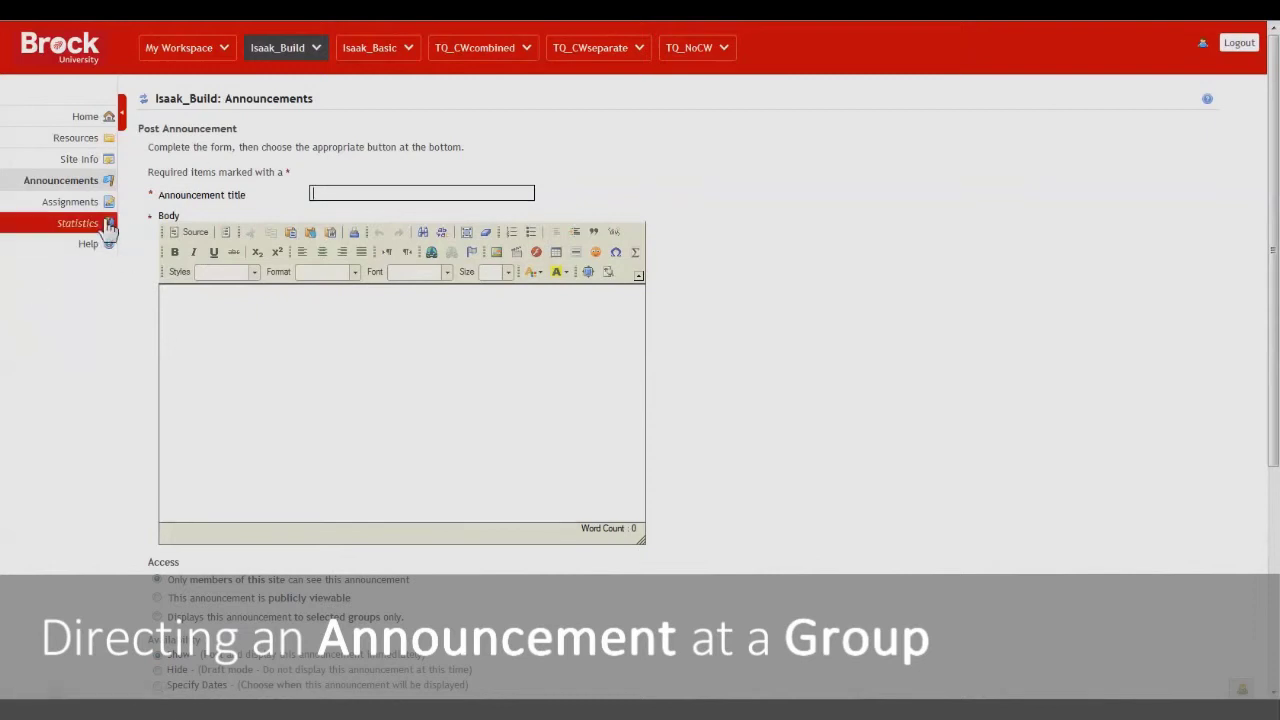
- Start a new announcement titled 'Hello'
{"action": "left_click", "coordinate": [144, 98]}
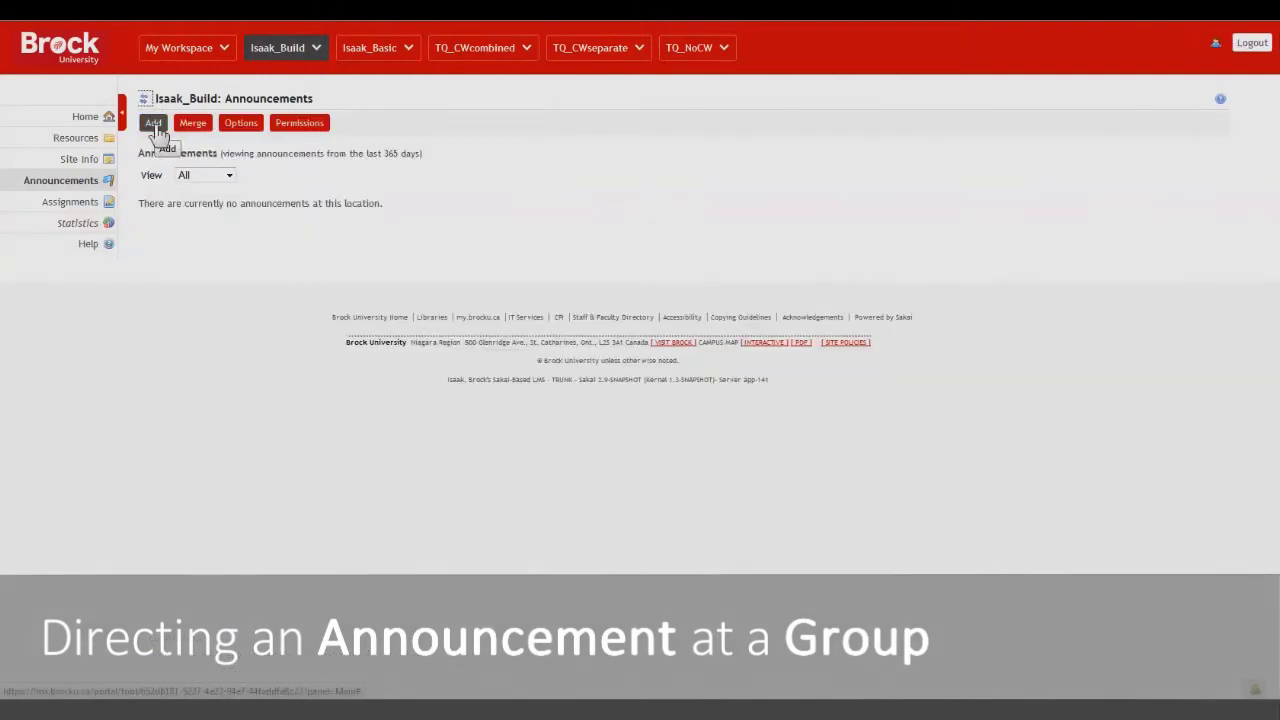
{"action": "left_click", "coordinate": [155, 124]}
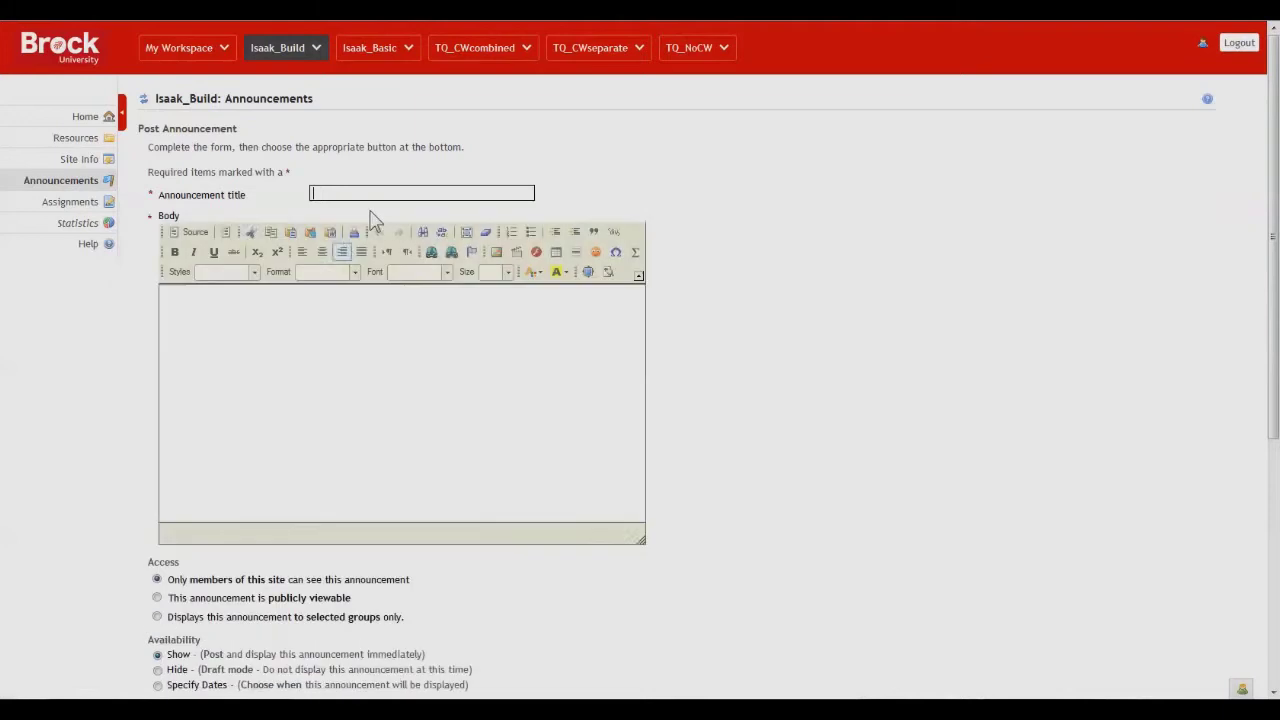
{"action": "type", "text": "Hello"}
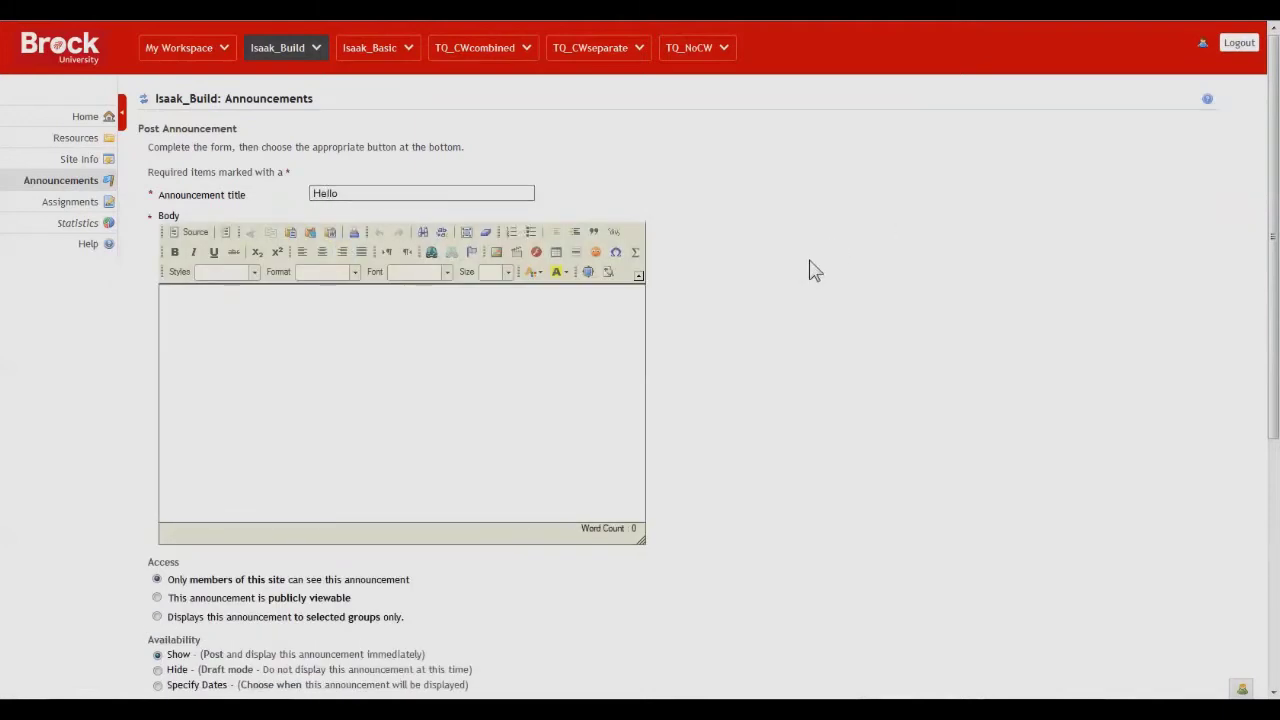
{"action": "scroll", "coordinate": [805, 275], "scroll_direction": "down", "scroll_amount": 2}
- Write the Lorem ipsum body and set access to selected groups only
{"action": "left_click", "coordinate": [445, 257]}
{"action": "type", "text": "Lor"}
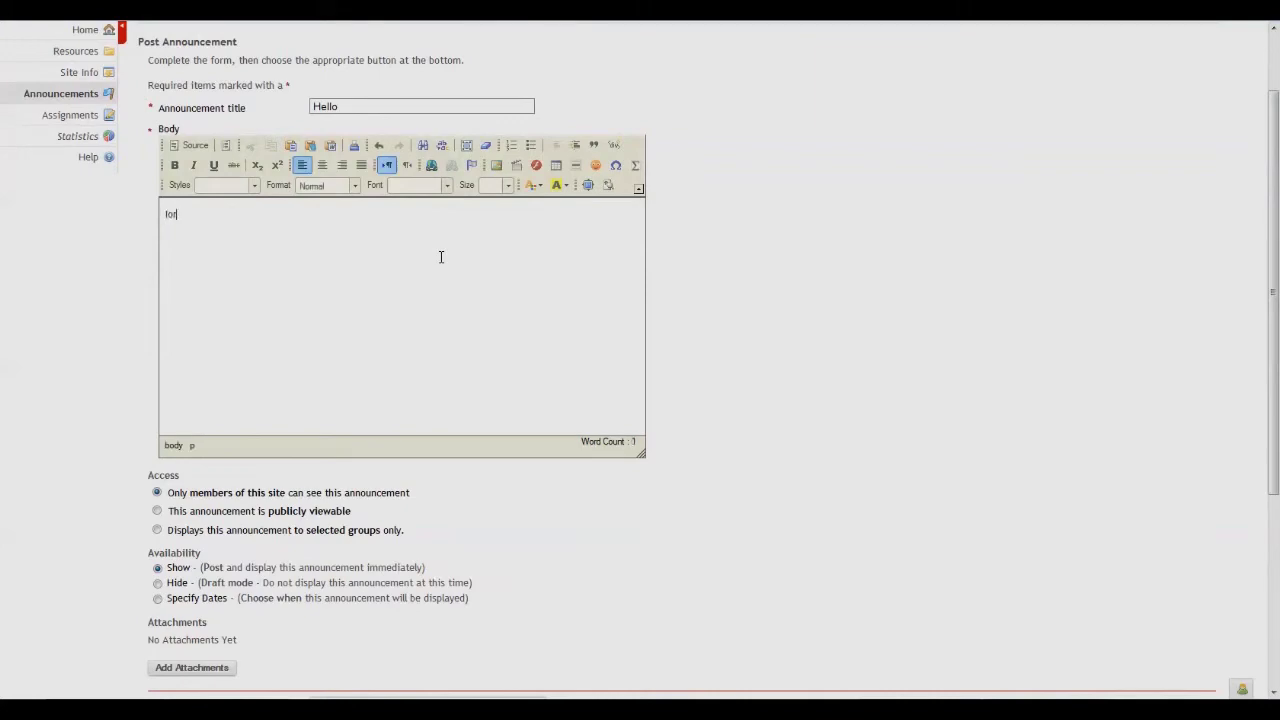
{"action": "type", "text": "em ipsum dolor sit amet, c"}
{"action": "type", "text": "onsectetuer adipiscing elit, sed diam nonummy nibh euismod tincidunt ut laoreet dolore magna aliquam erat volutpat. Ut wisi enim ad minim veniam, quis nostrud exerci tation ullamcorper suscipit lobortis nisl ut aliquip ex ea commodo consequat. Duis autem vel eum iriure dolor in hendrerit in vulputate velit esse molestie consequat, vel illum dolore eu feugiat nulla facilisis at vero eros et accumsan et iusto odio dignissim qui blandit praesent luptatum zzril delenit augue duis dolore te feugait nulla facilisi. Nam liber tempor cum soluta nobis eleifen"}
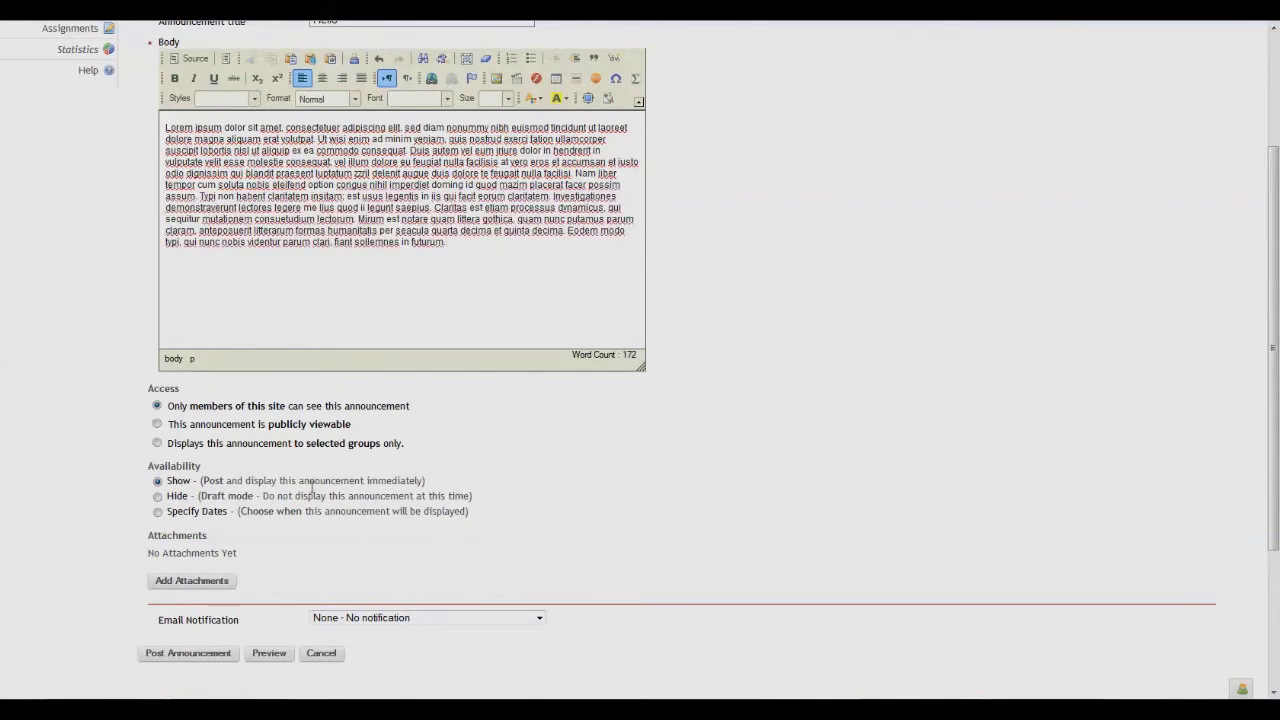
{"action": "left_click", "coordinate": [157, 444]}
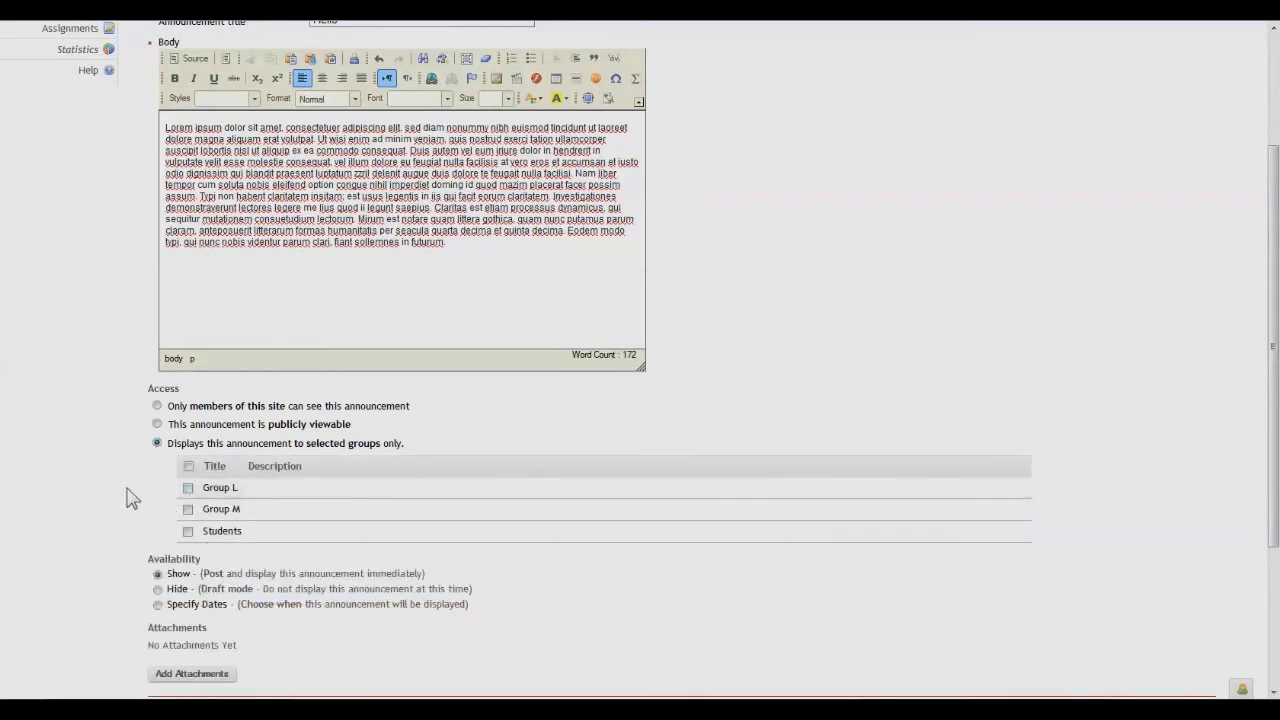
- Address the Hello announcement to Group L and post it
{"action": "left_click", "coordinate": [188, 488]}
{"action": "scroll", "coordinate": [70, 474], "scroll_direction": "down", "scroll_amount": 3}
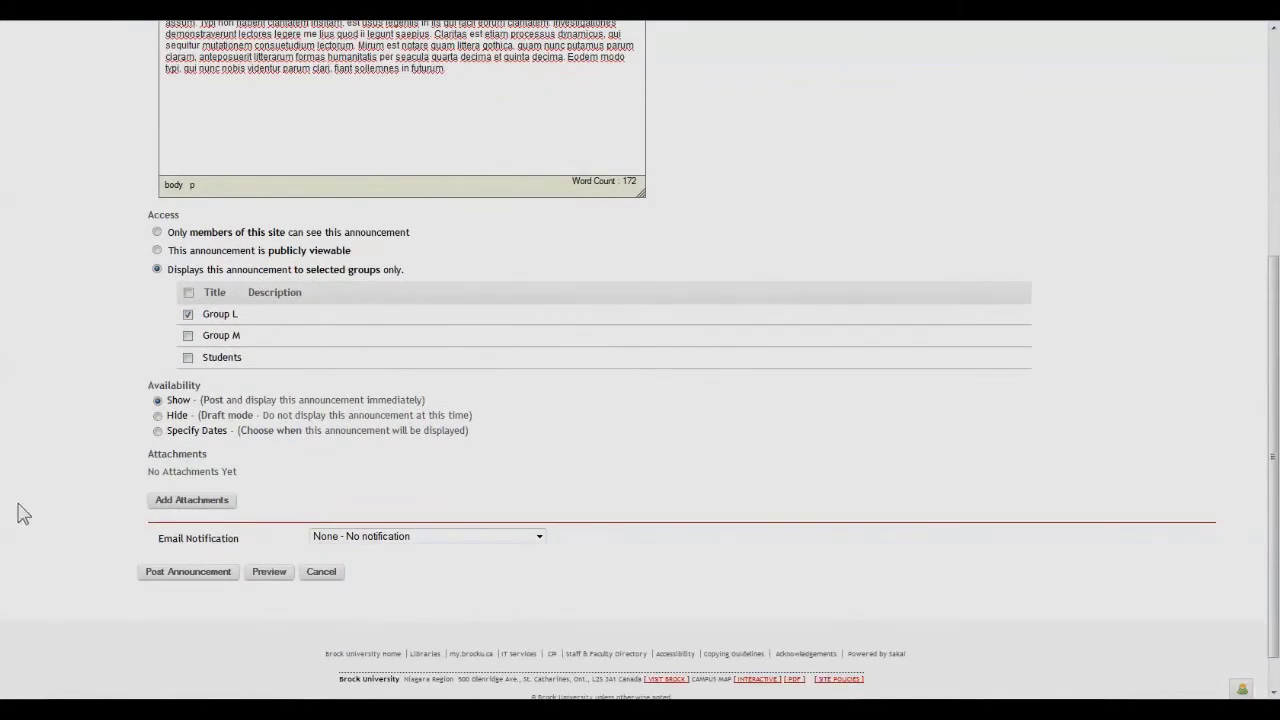
{"action": "left_click", "coordinate": [189, 572]}
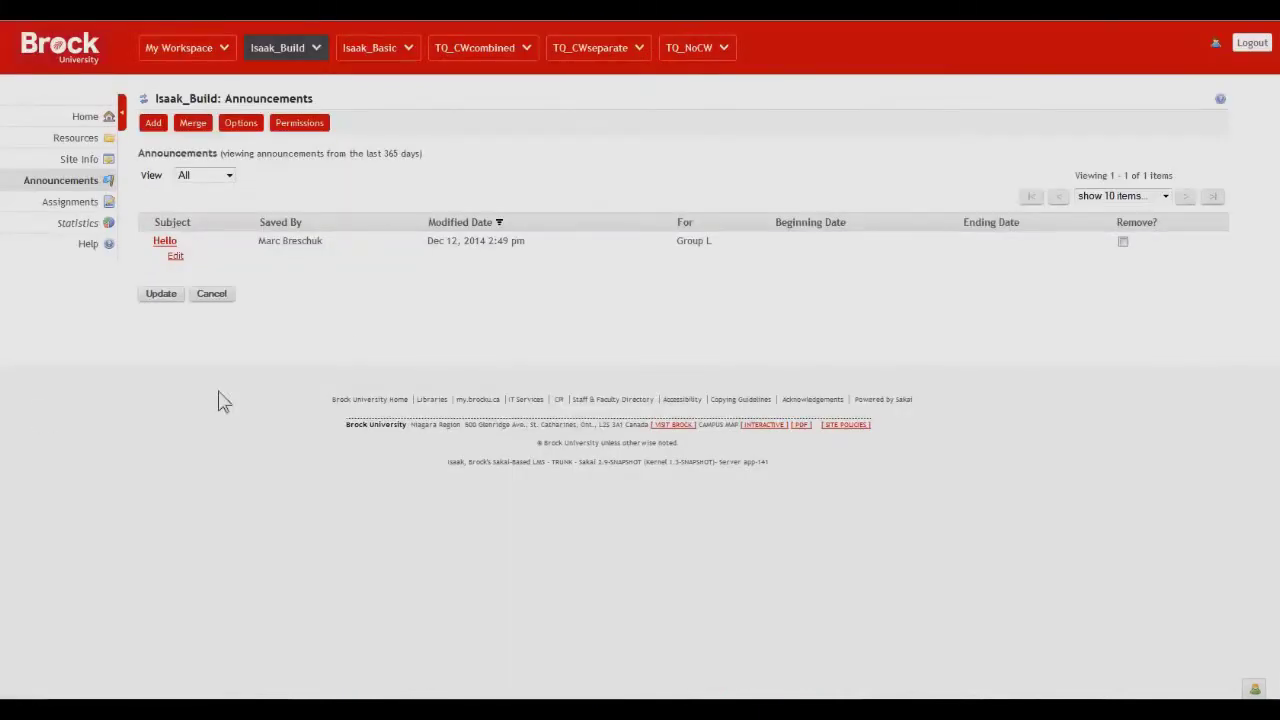
- Open Assignments, add a new assignment and scroll through the blank form
{"action": "left_click", "coordinate": [70, 202]}
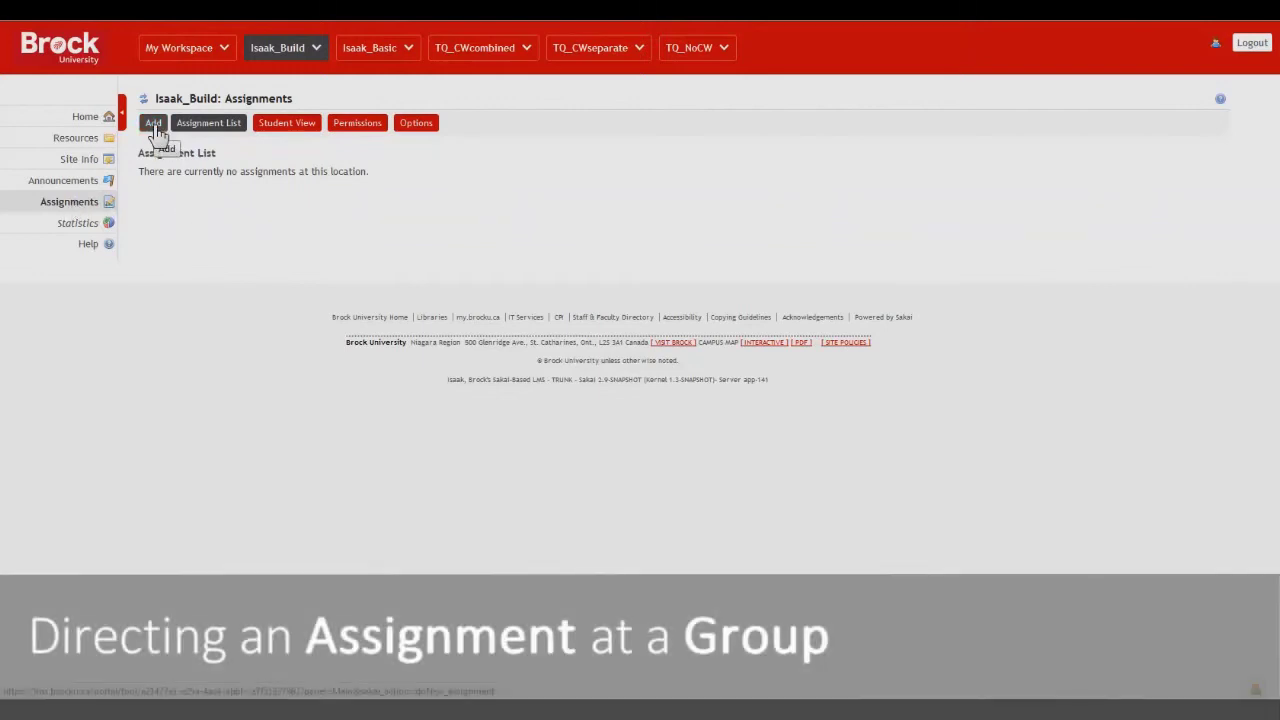
{"action": "left_click", "coordinate": [154, 124]}
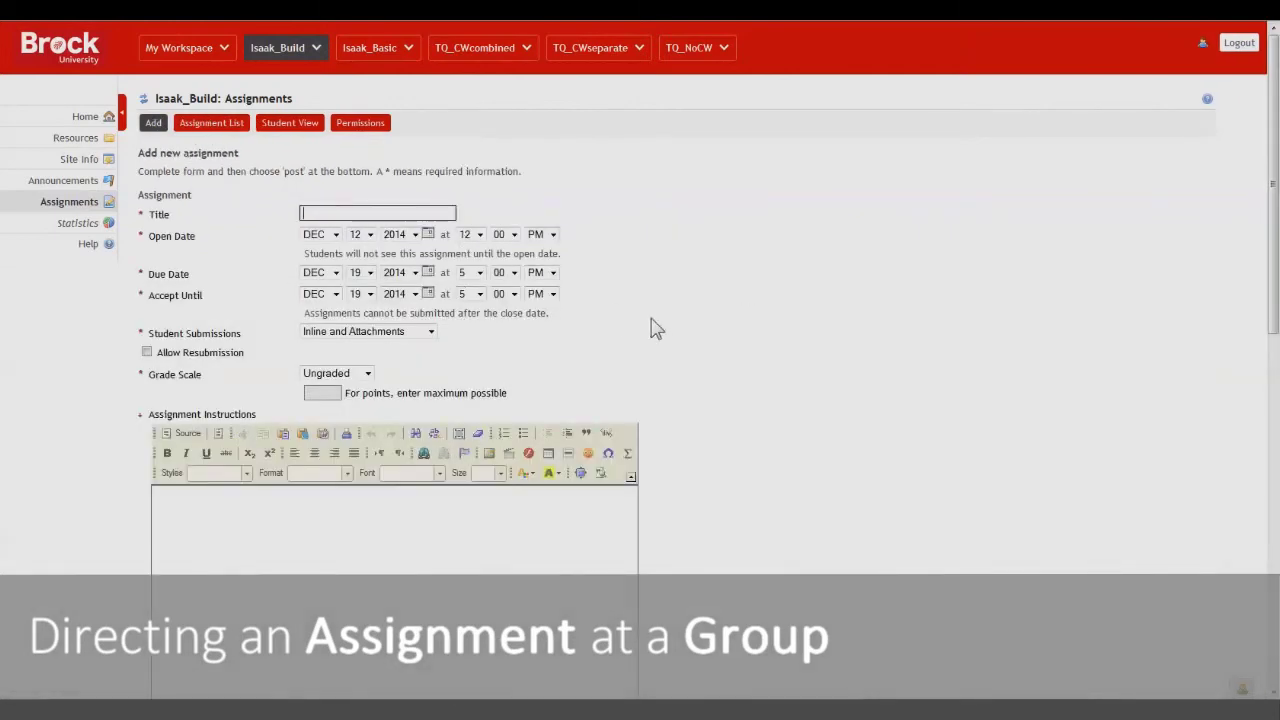
{"action": "scroll", "coordinate": [651, 329], "scroll_direction": "down", "scroll_amount": 1}
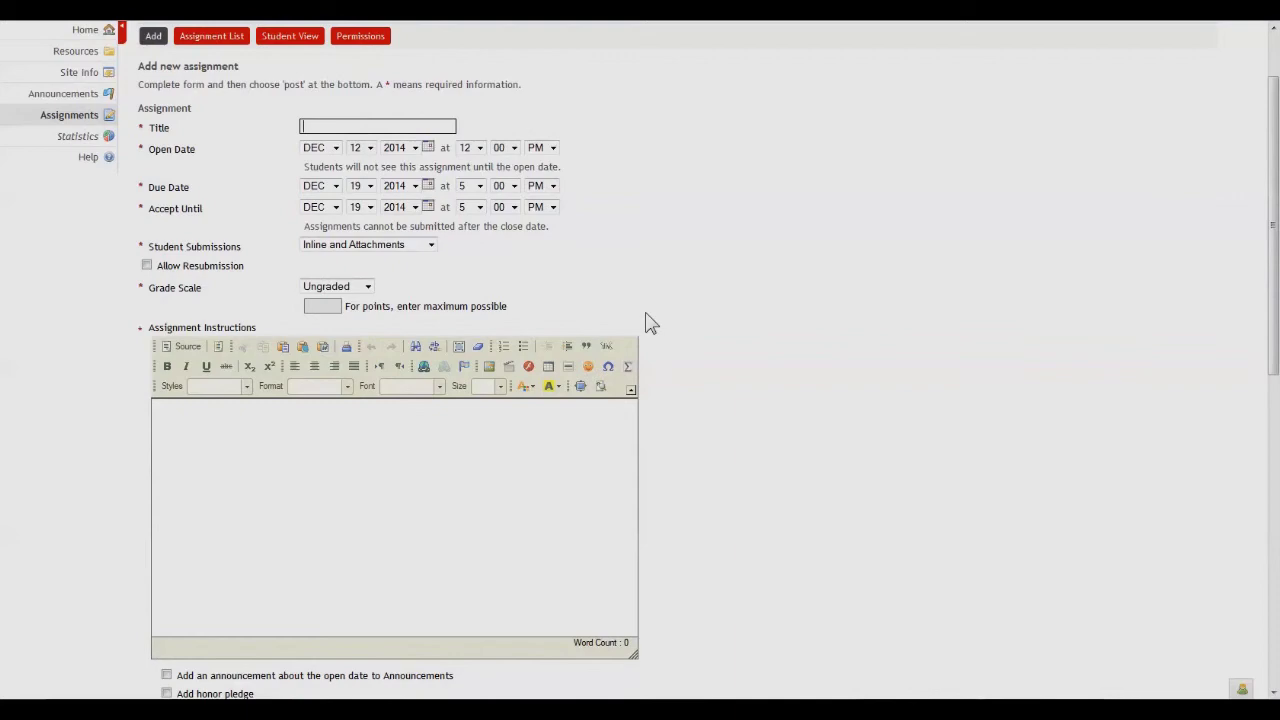
{"action": "scroll", "coordinate": [651, 324], "scroll_direction": "down", "scroll_amount": 1}
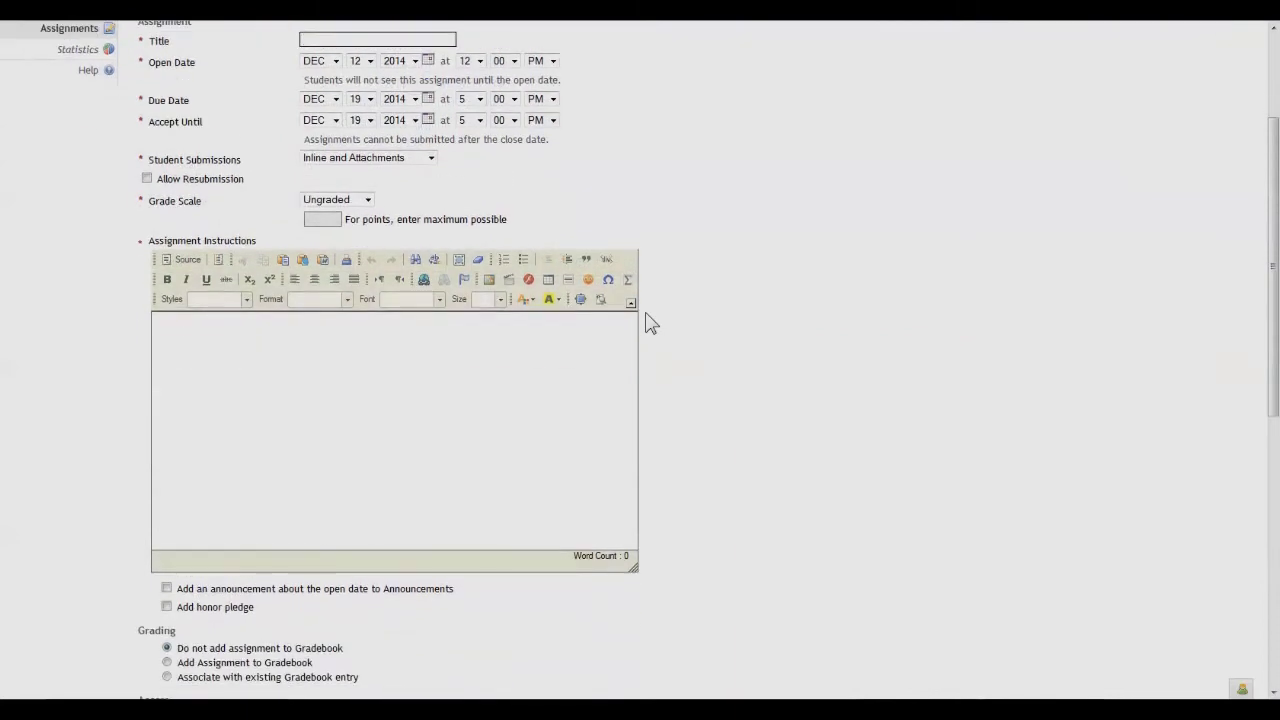
{"action": "scroll", "coordinate": [651, 324], "scroll_direction": "down", "scroll_amount": 1}
{"action": "scroll", "coordinate": [651, 324], "scroll_direction": "down", "scroll_amount": 1}
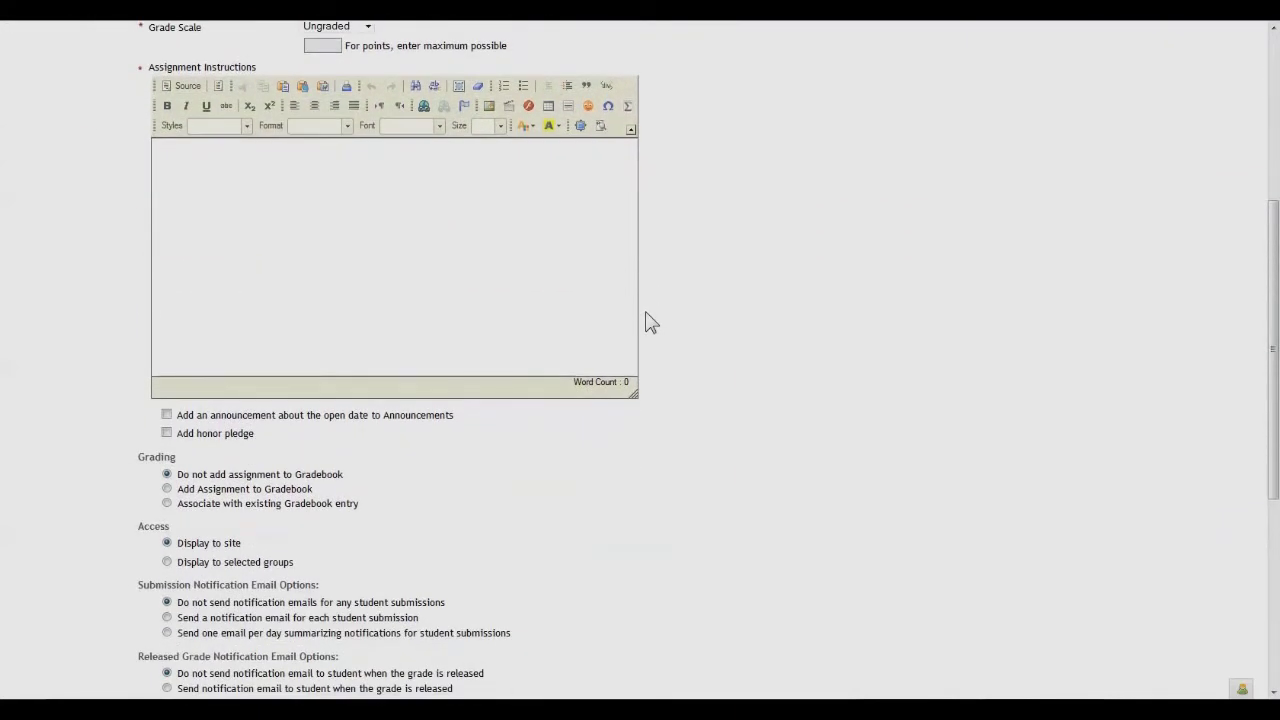
{"action": "scroll", "coordinate": [651, 323], "scroll_direction": "down", "scroll_amount": 1}
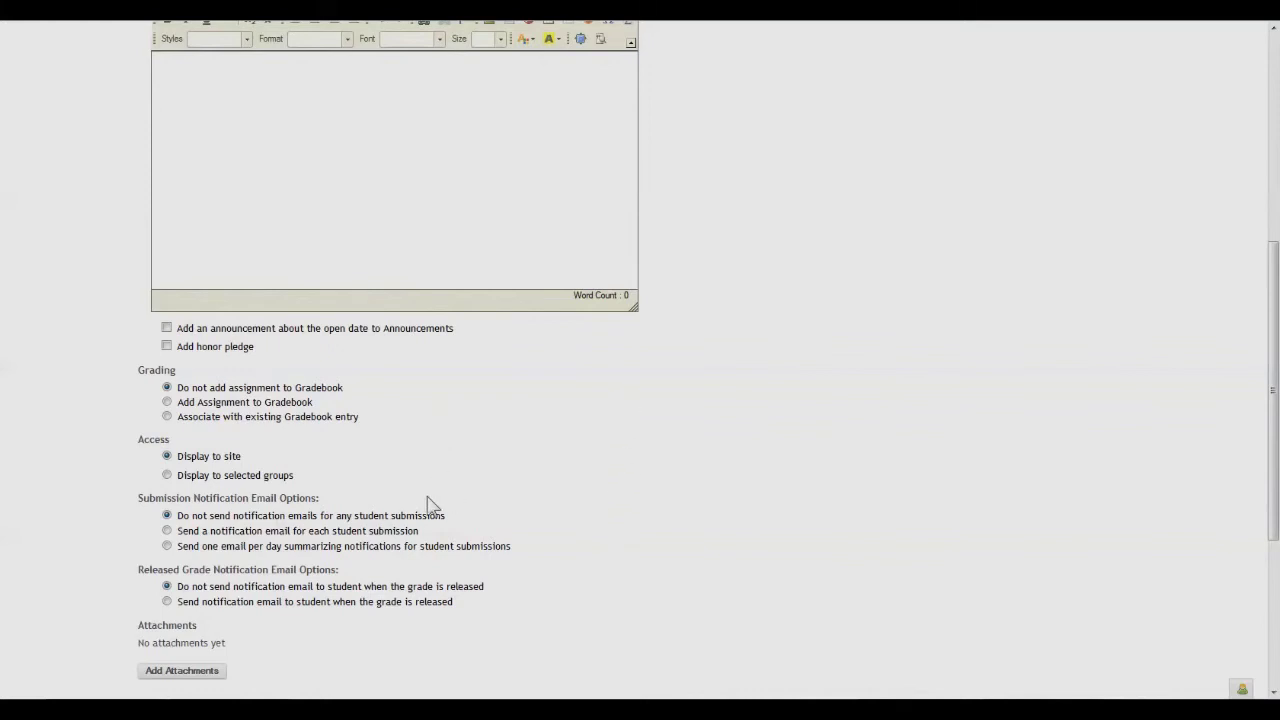
- Set the assignment's access to 'Display to selected groups' with Group M ticked, then post
{"action": "scroll", "coordinate": [68, 393], "scroll_direction": "down", "scroll_amount": 1}
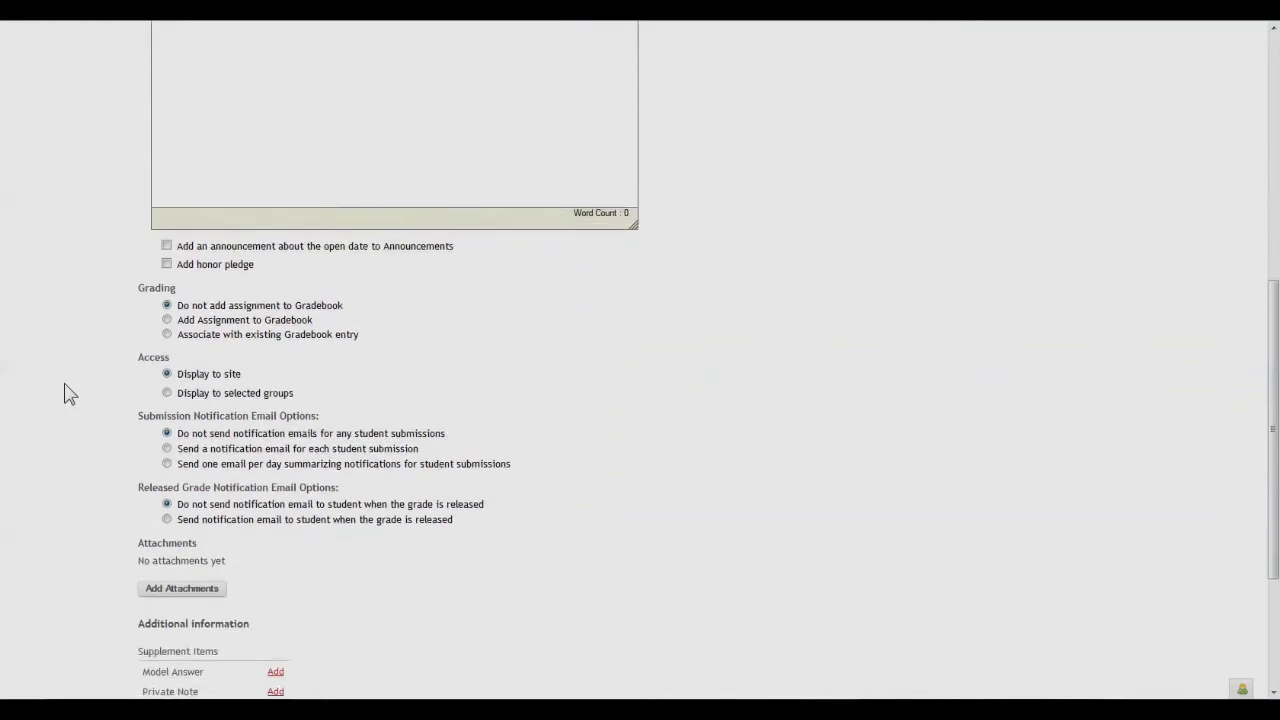
{"action": "left_click", "coordinate": [167, 389]}
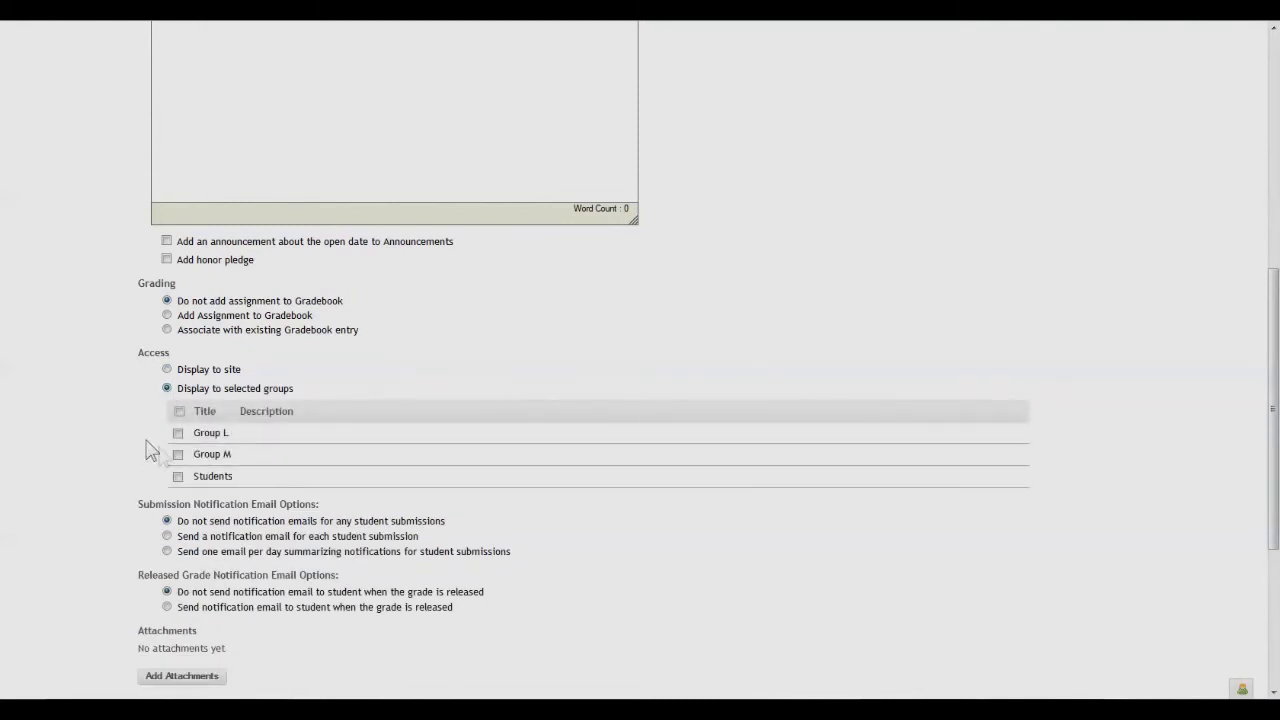
{"action": "left_click", "coordinate": [178, 455]}
{"action": "scroll", "coordinate": [75, 393], "scroll_direction": "down", "scroll_amount": 1}
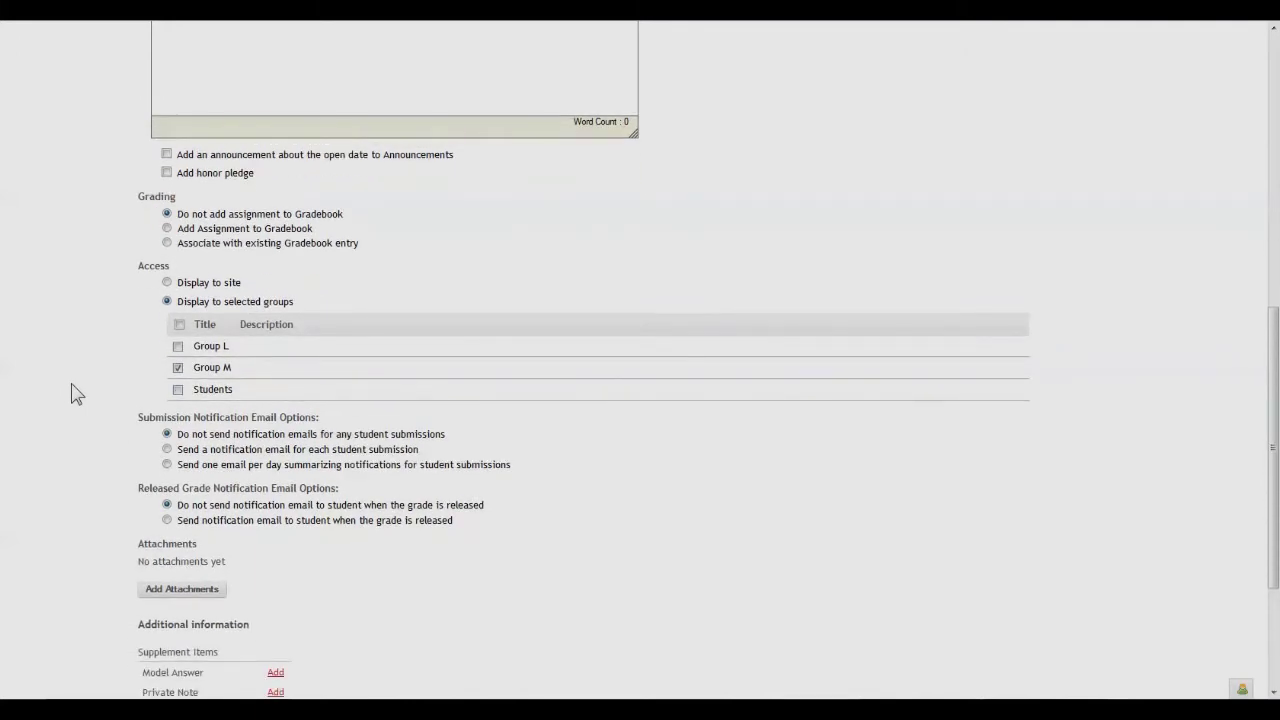
{"action": "scroll", "coordinate": [75, 393], "scroll_direction": "down", "scroll_amount": 2}
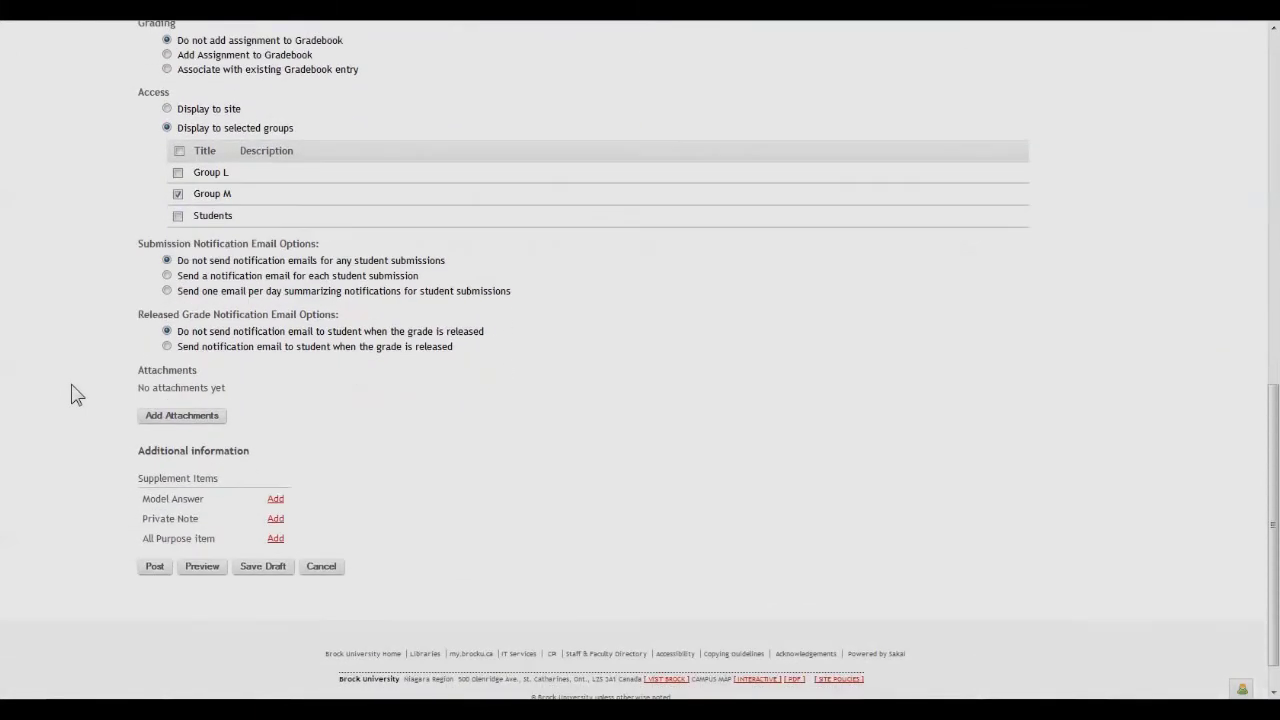
{"action": "left_click", "coordinate": [158, 568]}
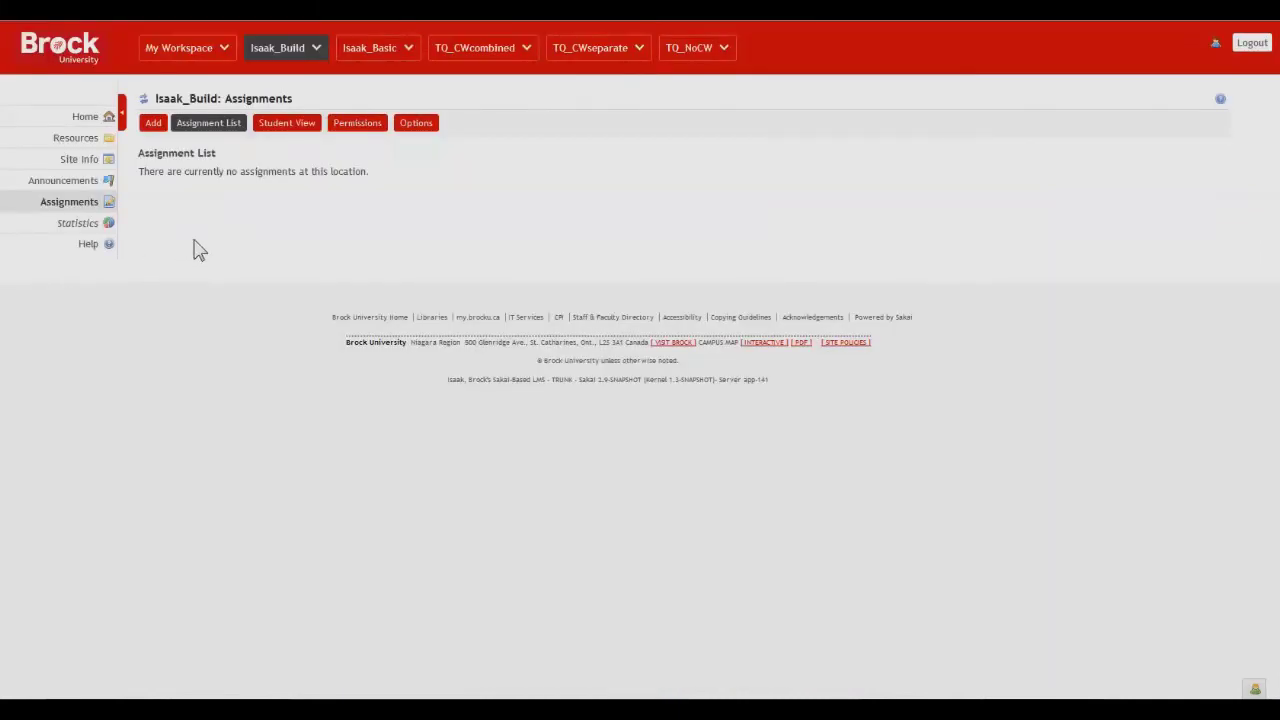
{"action": "left_click", "coordinate": [143, 99]}
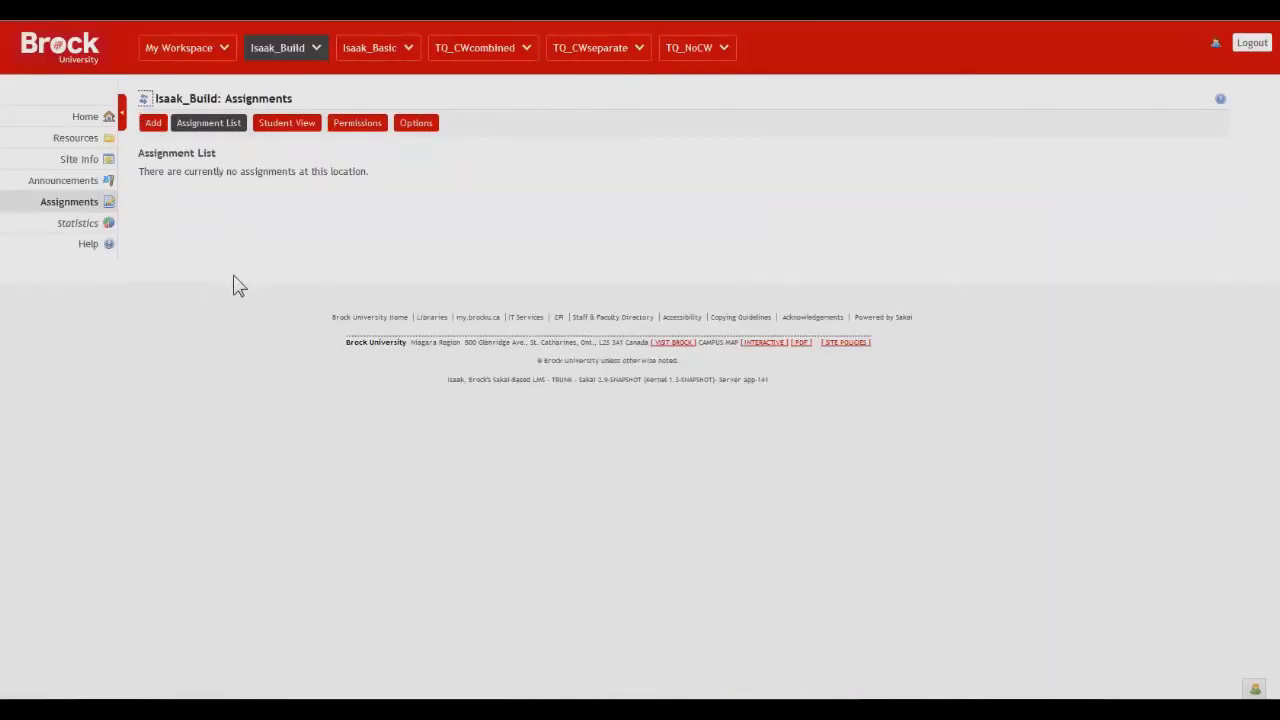